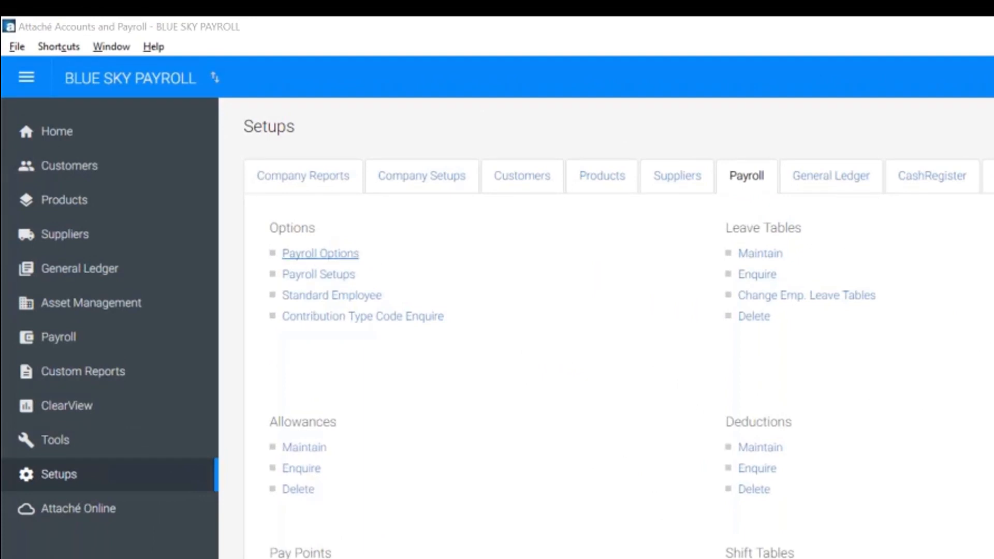
Open the Payroll Options in an enlarged window and review the Tax Details.
click(320, 253)
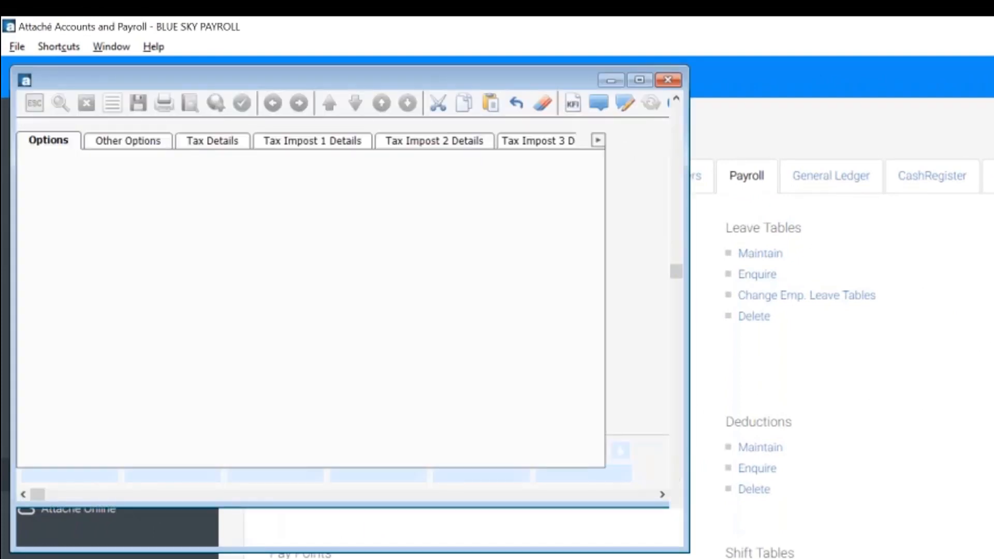
click(639, 80)
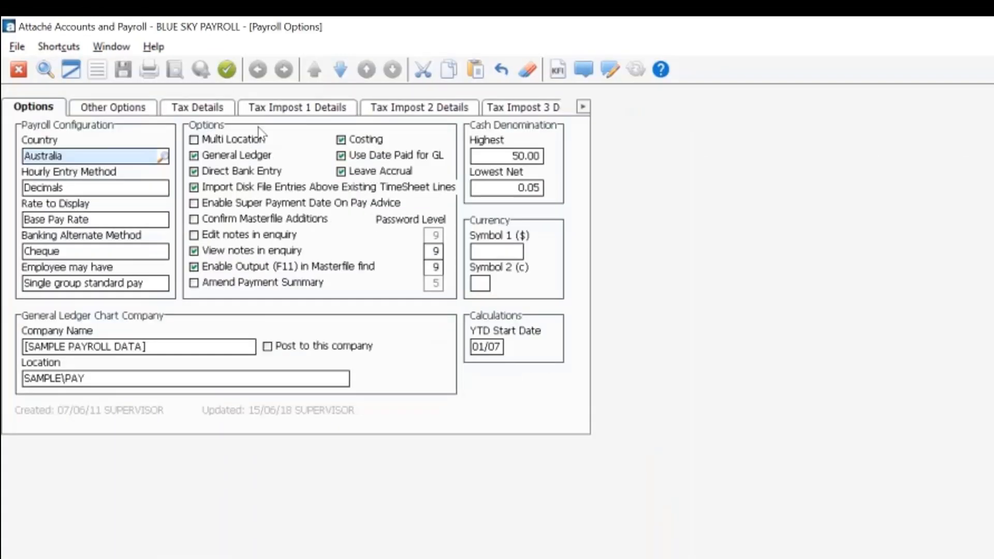
click(214, 108)
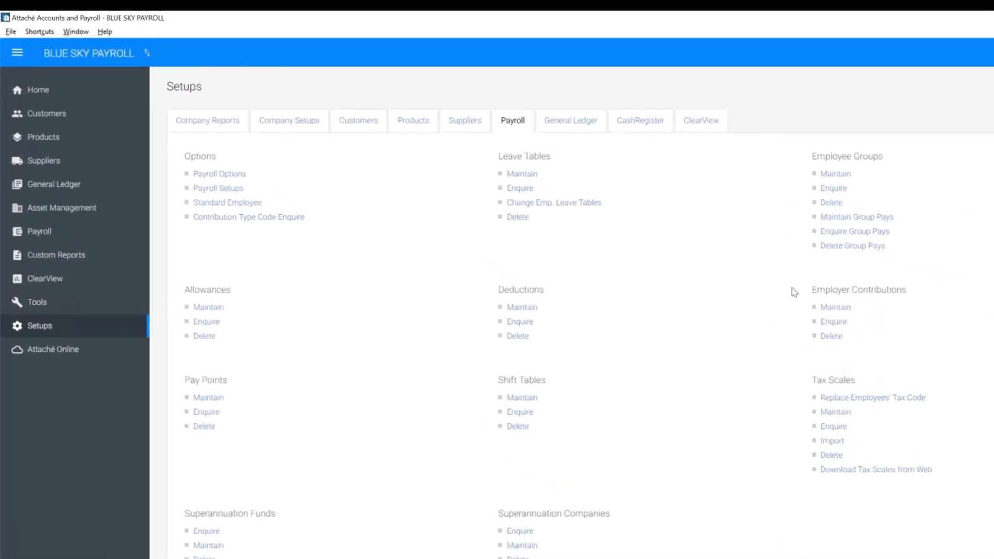
Open the FRINGE (Fringe Benefits NE) employer contribution code for maintenance.
click(837, 309)
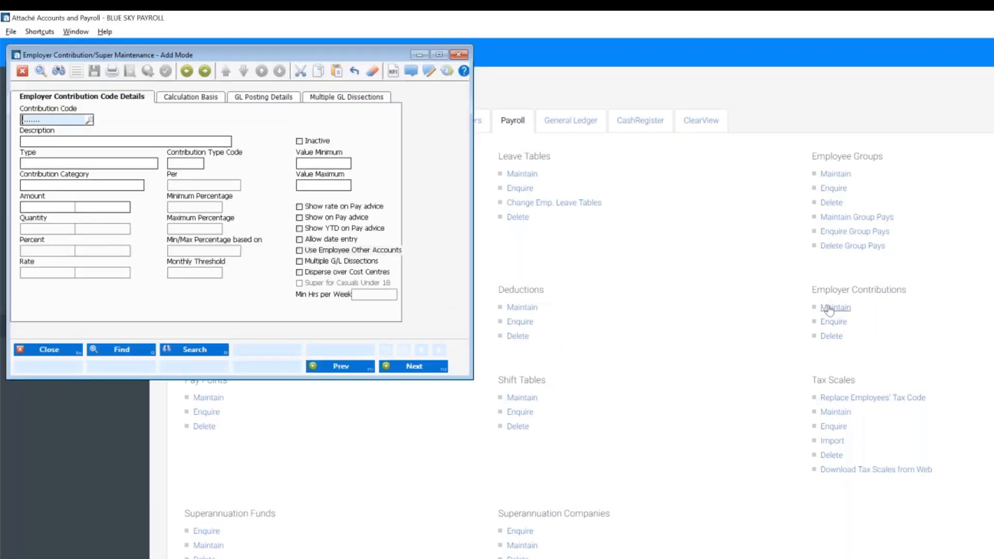
click(89, 121)
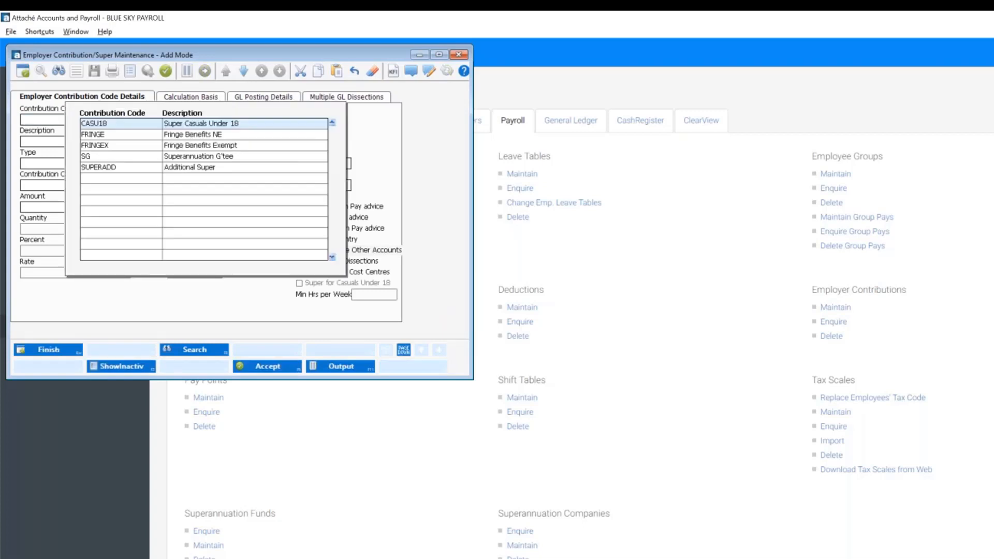
click(101, 137)
double_click(101, 137)
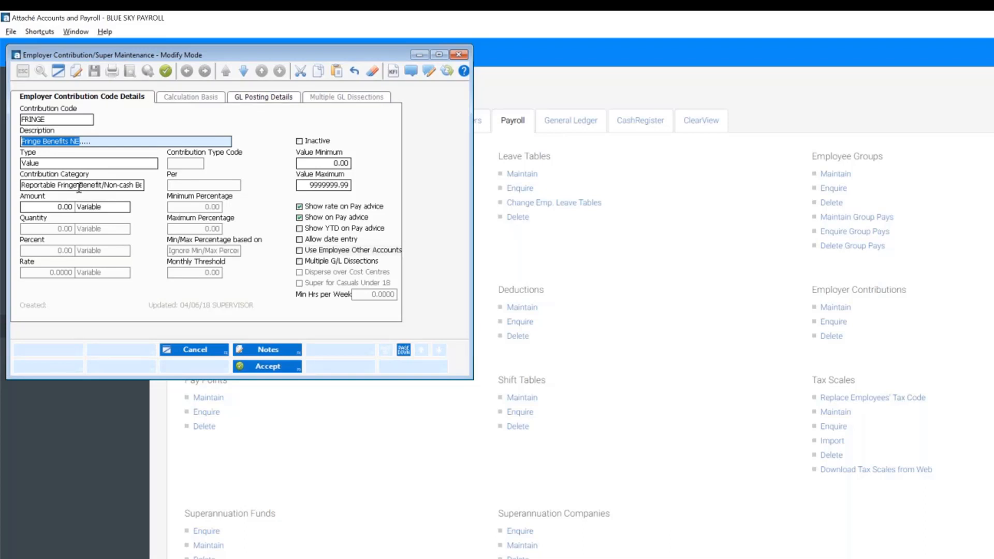
Check the contribution category choices, keep Reportable Fringe Benefit/Non-cash Benefit (Non-exempt), and close the contribution record.
click(78, 187)
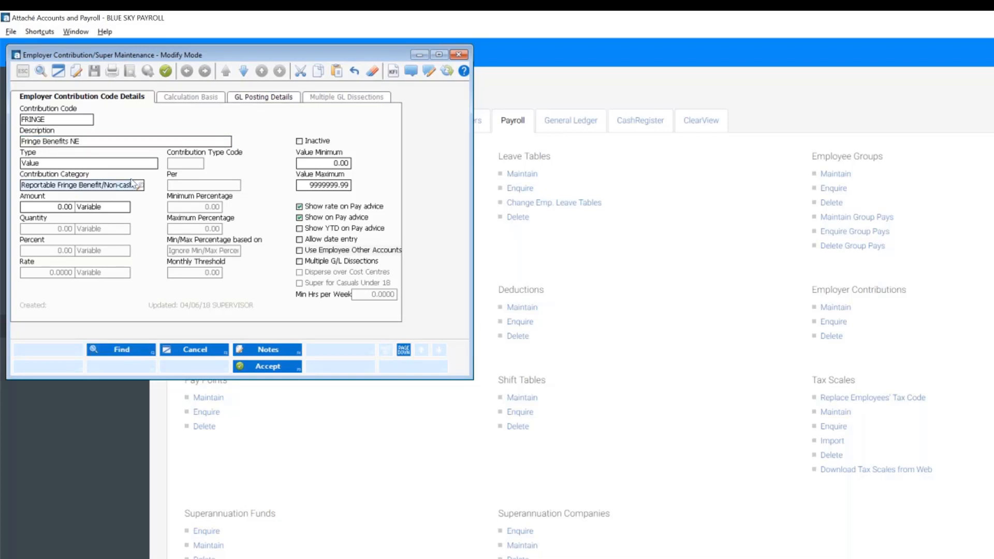
click(141, 185)
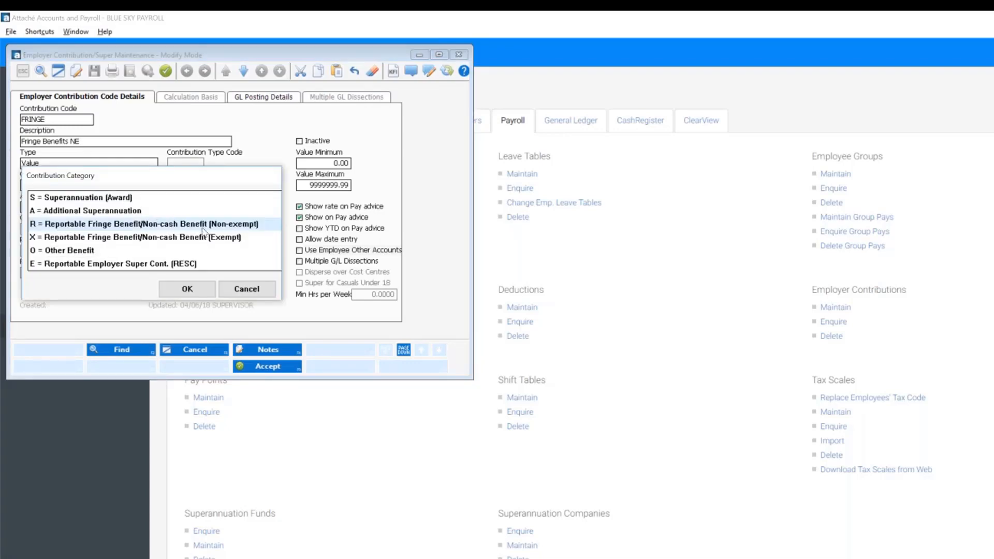
click(187, 289)
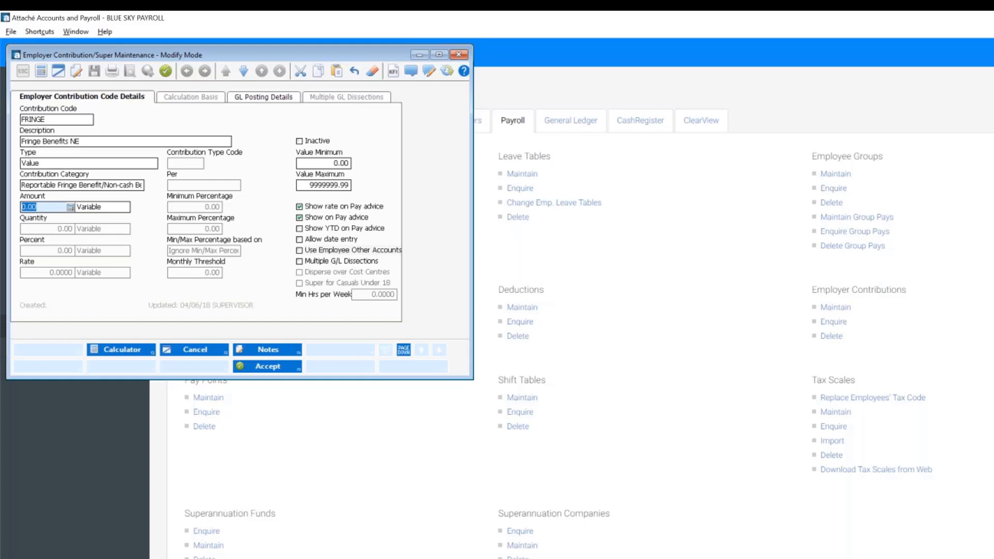
key(Escape)
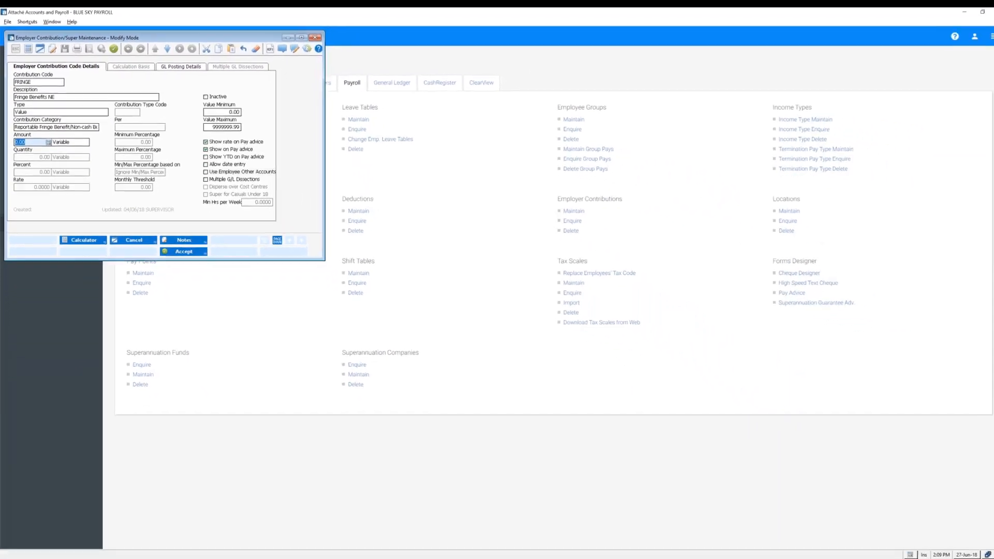
key(Escape)
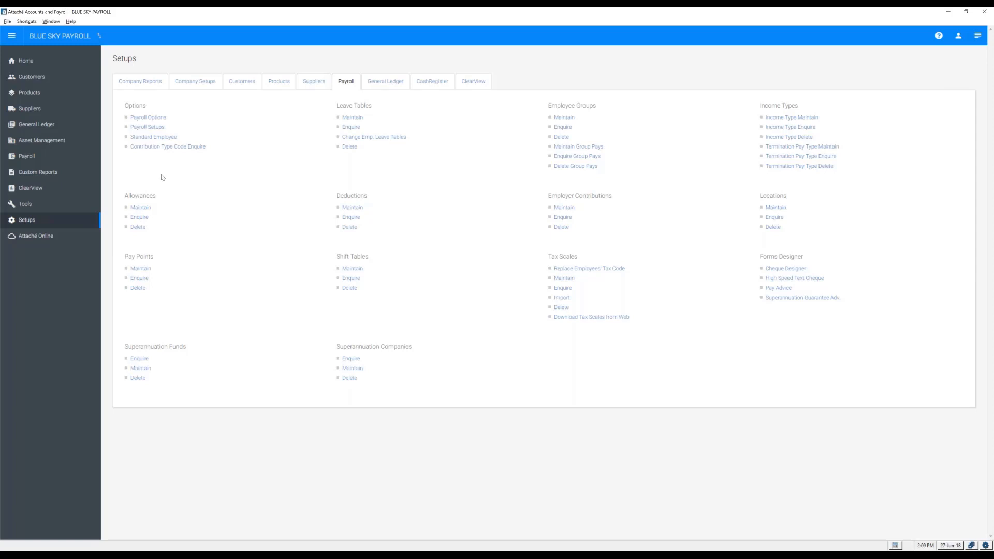
Open payroll adjustment pay entry and enter the employee's code.
click(30, 158)
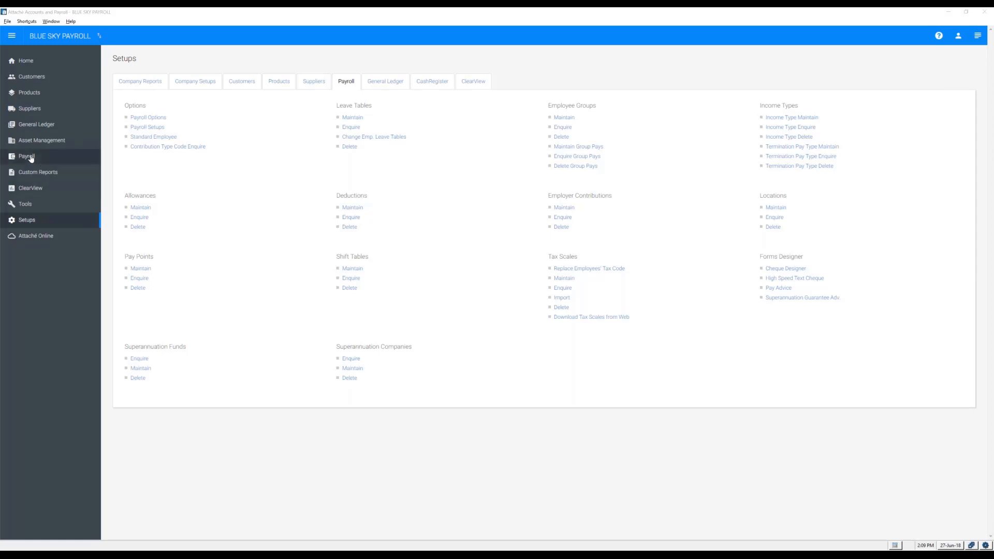
click(215, 81)
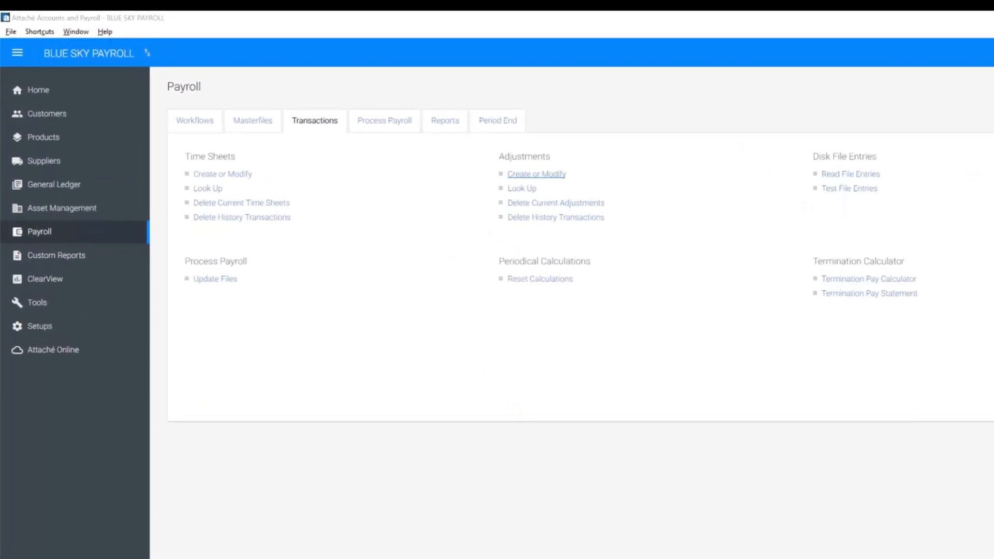
click(520, 175)
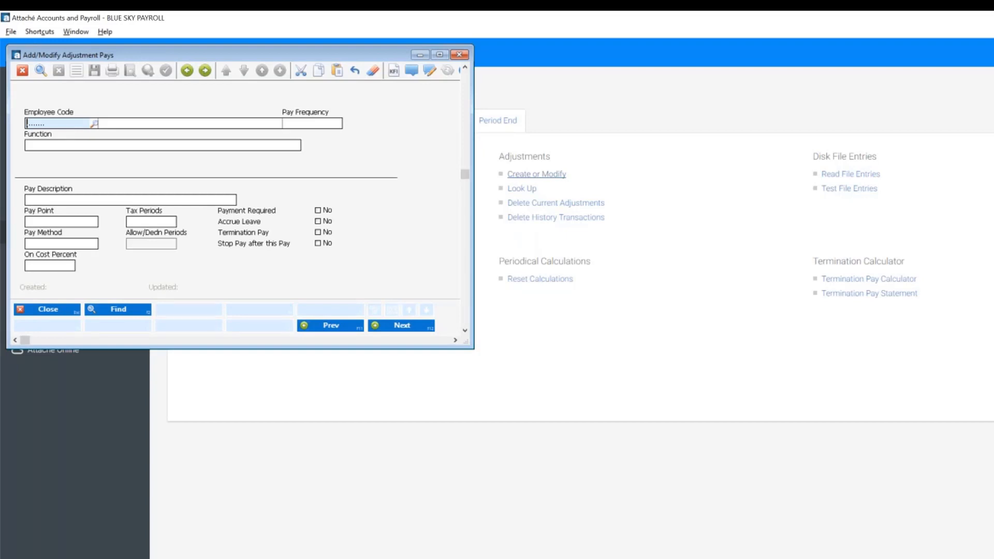
text(BURP)
key(Return)
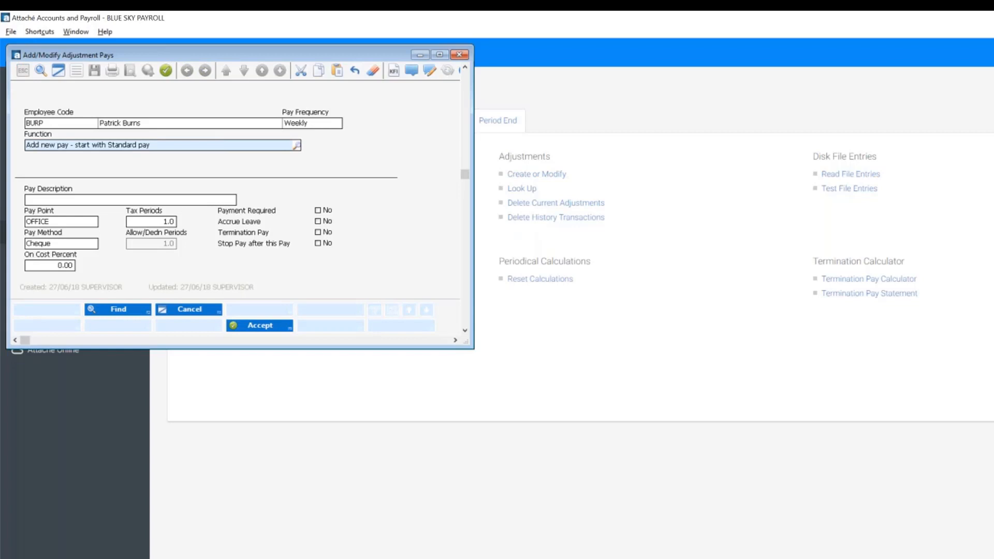
Add a new adjustment pay starting with an Empty pay and describe it as "FBT 17/18".
key(F2)
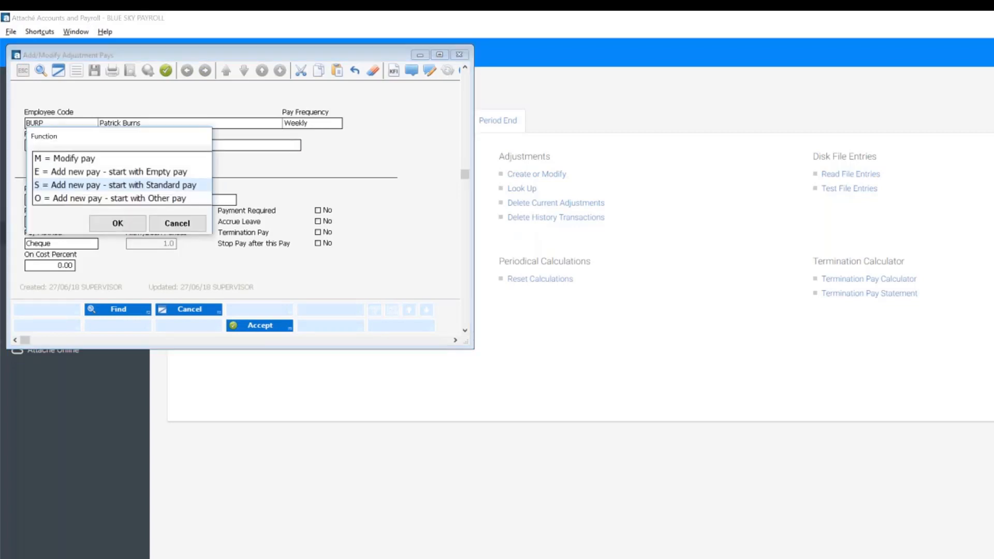
key(Up)
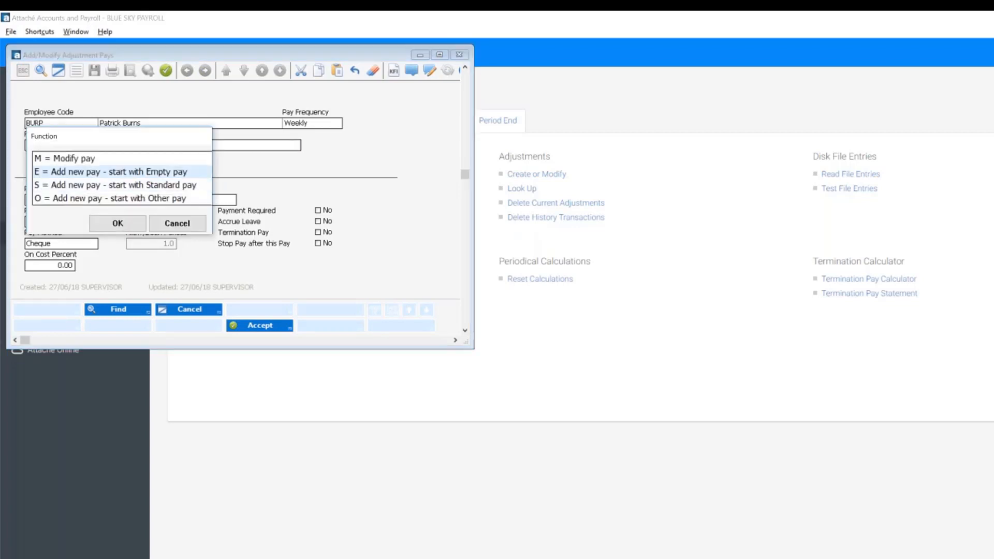
key(Return)
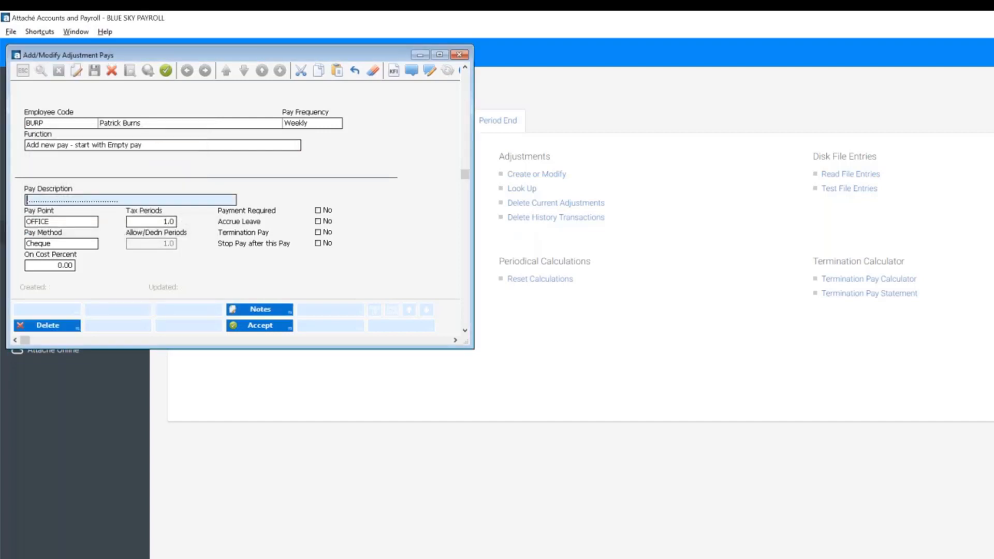
text(FBT 17/18)
click(268, 327)
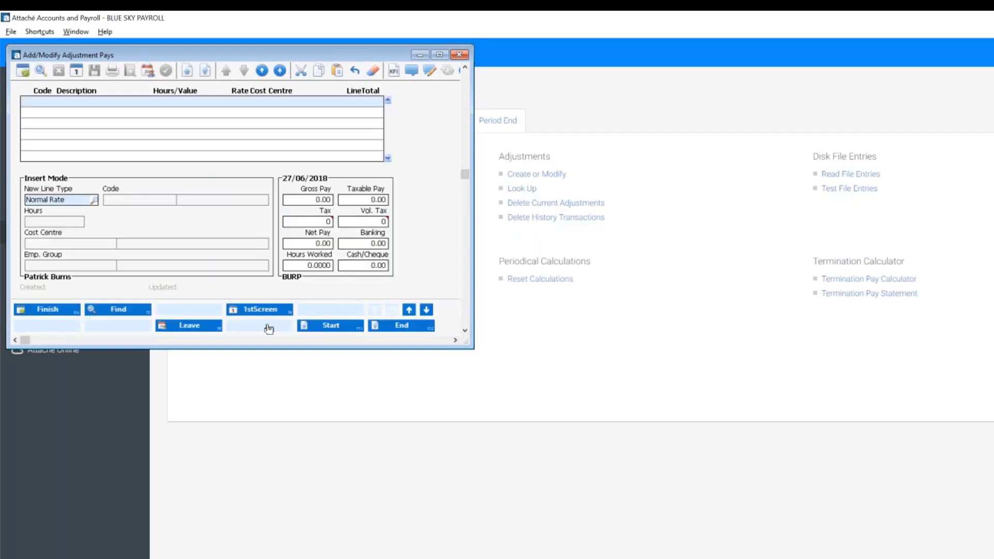
Add an Employer Contribution/Super line to the pay with code FRINGE and an amount of 3500.
click(89, 202)
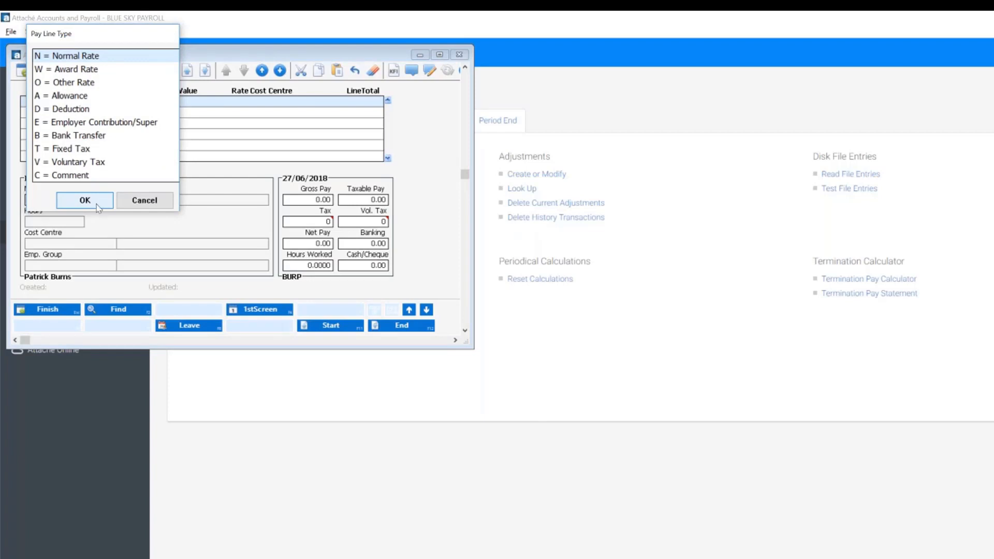
click(104, 124)
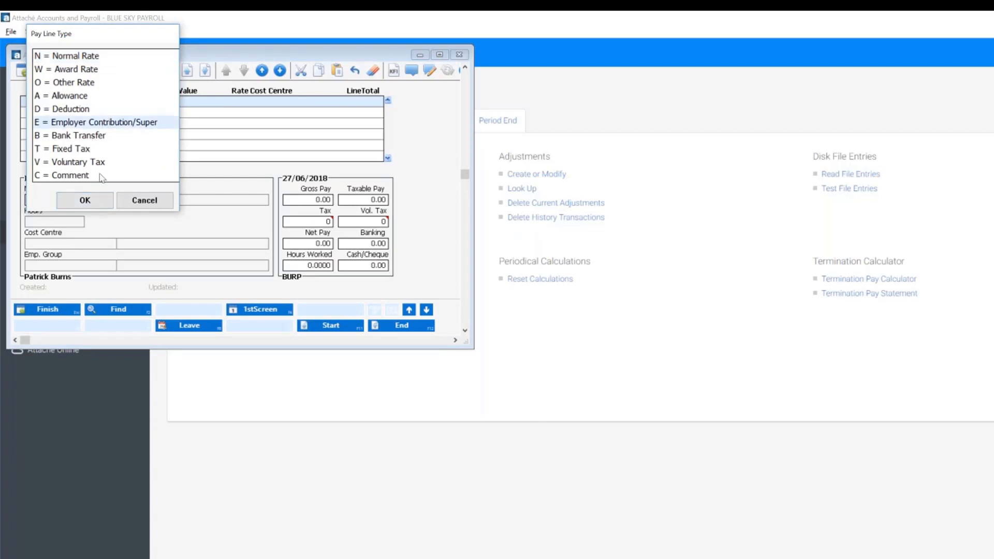
click(88, 201)
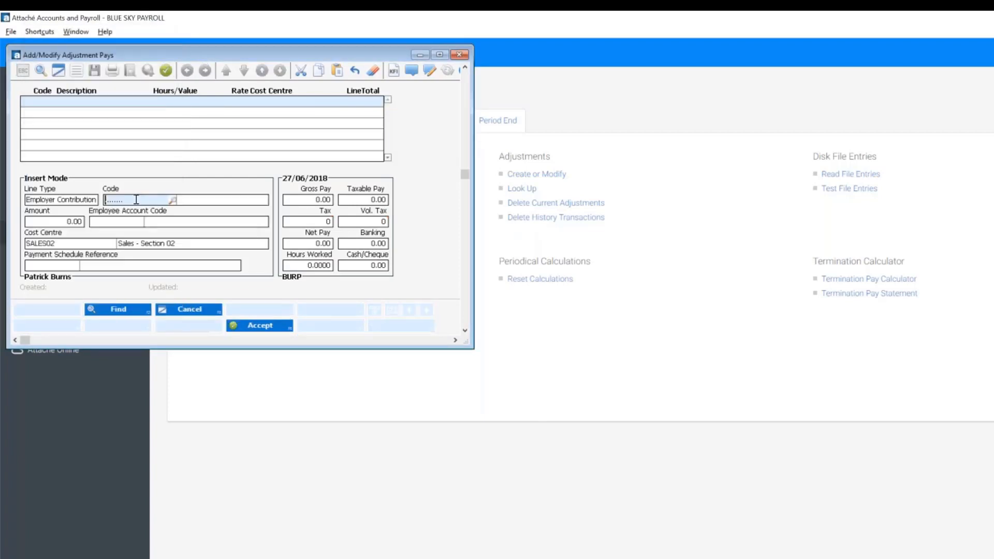
click(172, 199)
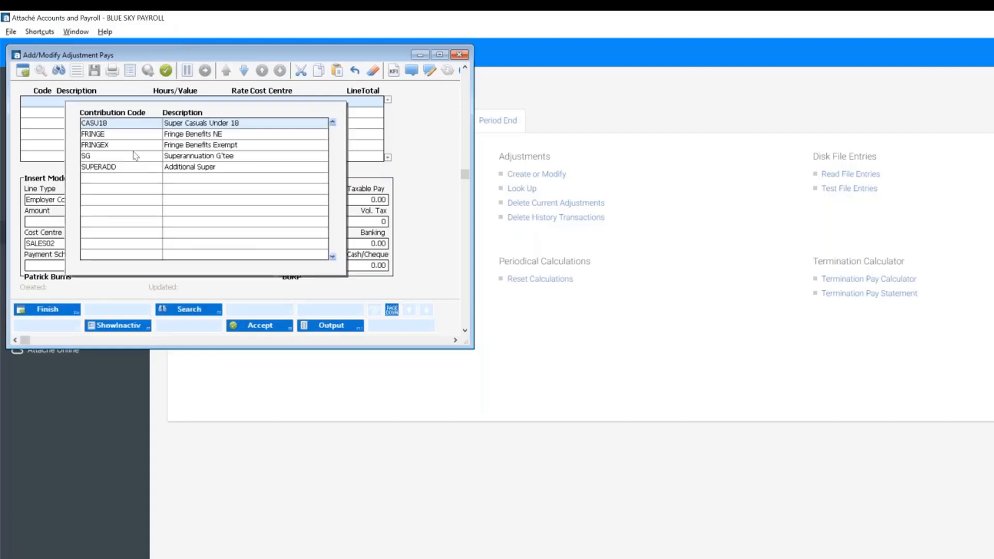
click(101, 137)
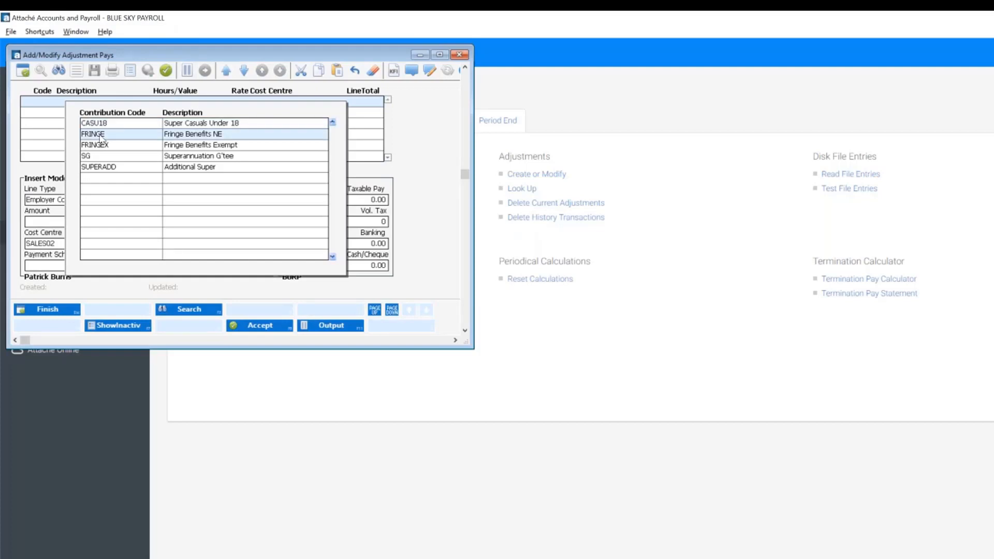
double_click(100, 137)
text(3500)
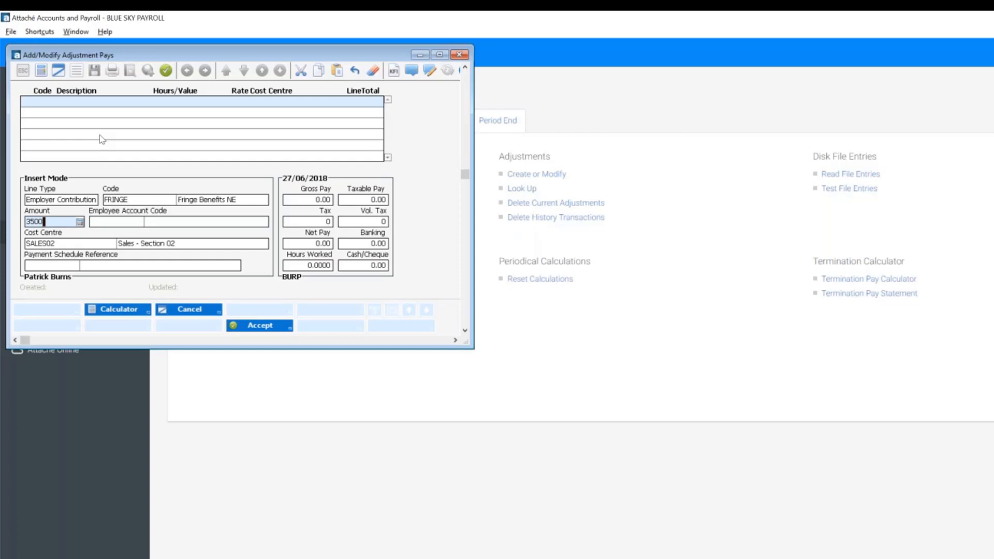
click(260, 326)
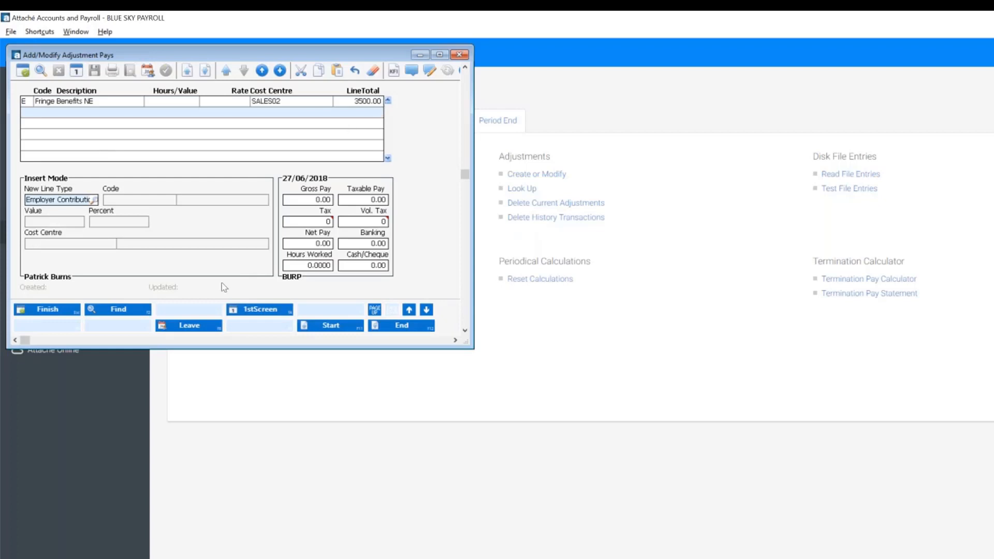
Finish and accept the adjustment pay, and close adjustment pay entry.
click(53, 310)
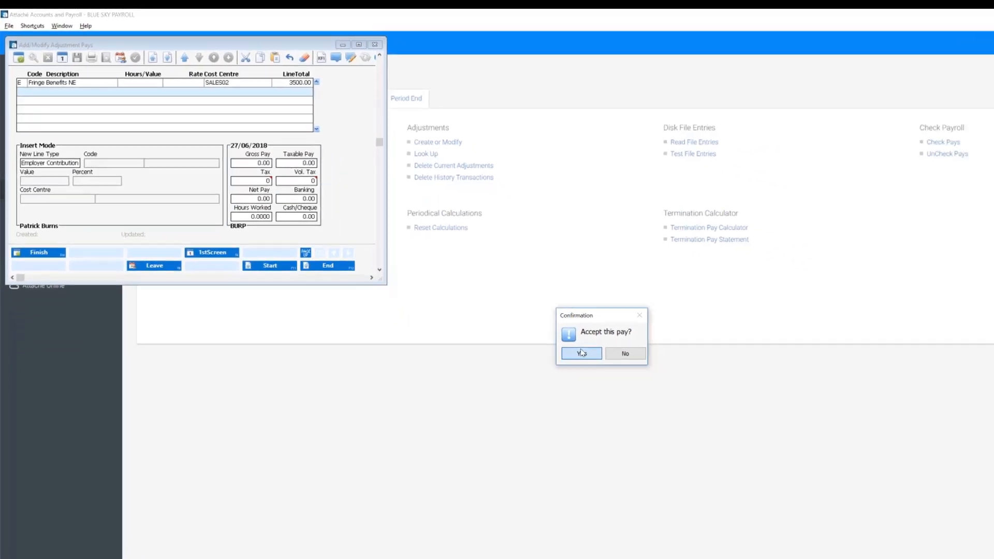
click(582, 352)
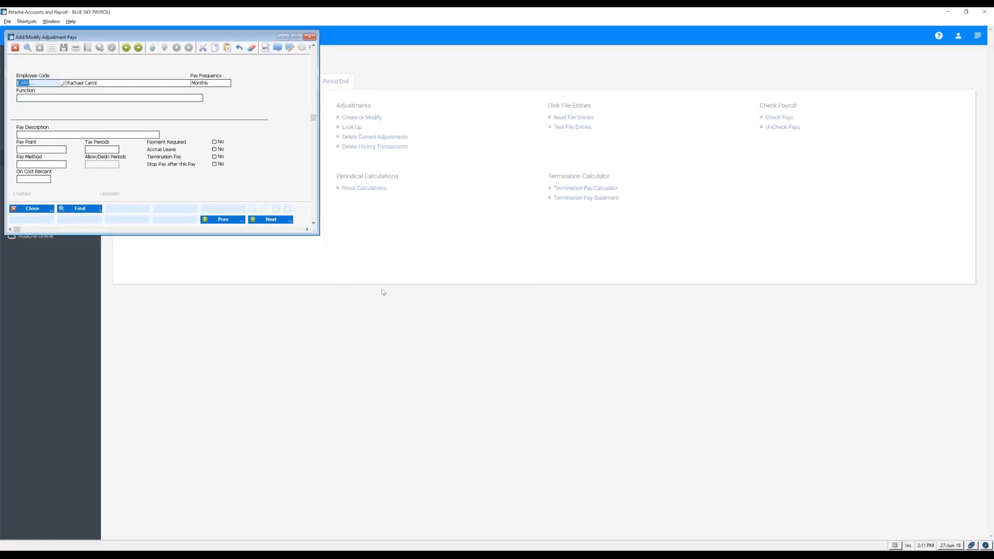
key(Escape)
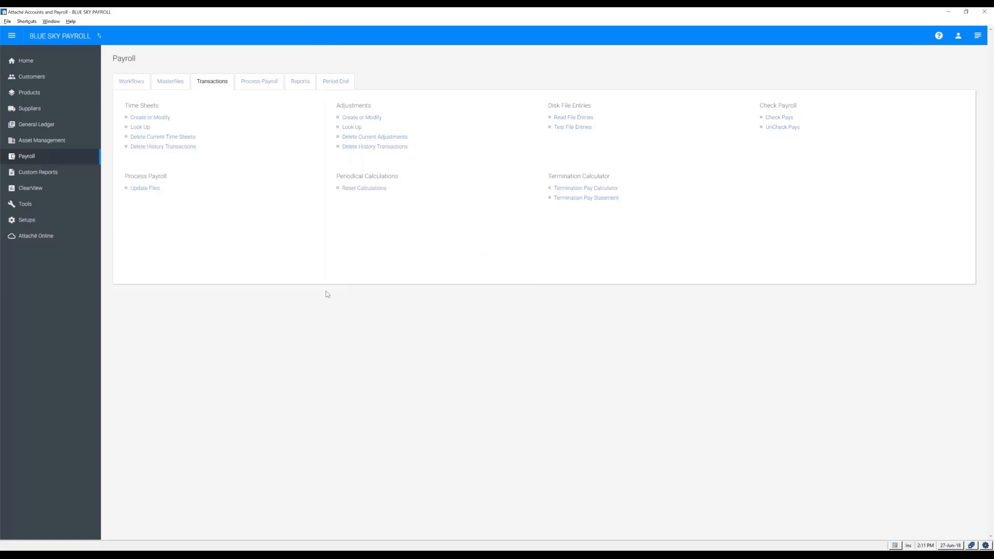
Open the pay check from the payroll workflow and set Pay Period Ending and Date Paid to 31/03/2018.
click(130, 85)
click(288, 224)
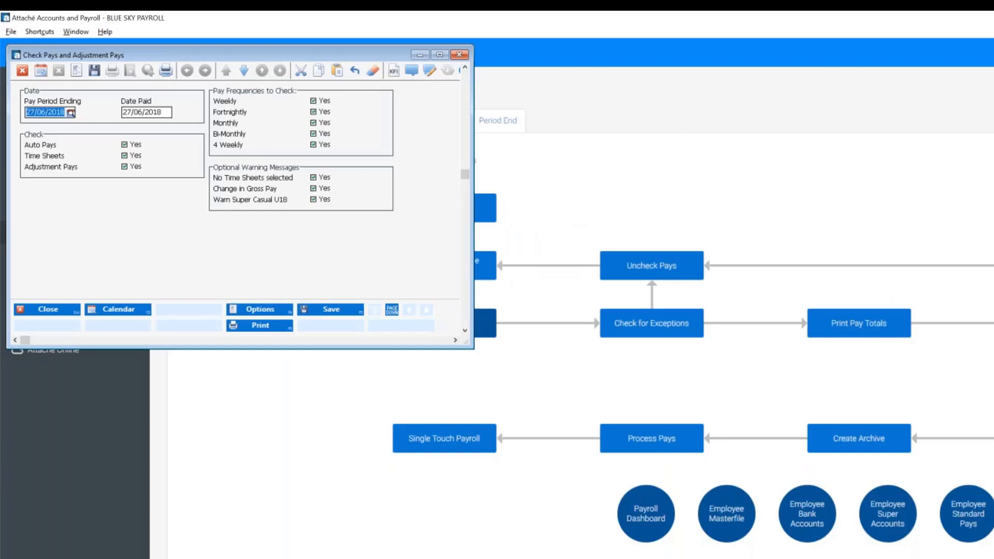
text(31032018)
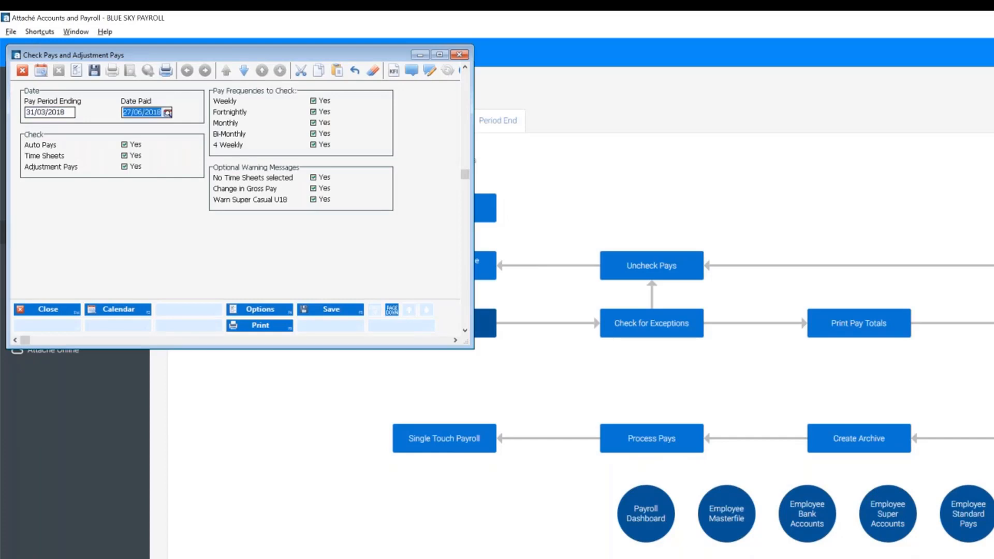
text(310320)
Exclude auto pays and time sheets from the check, run it for adjustment pays only, and close the resulting report.
click(124, 148)
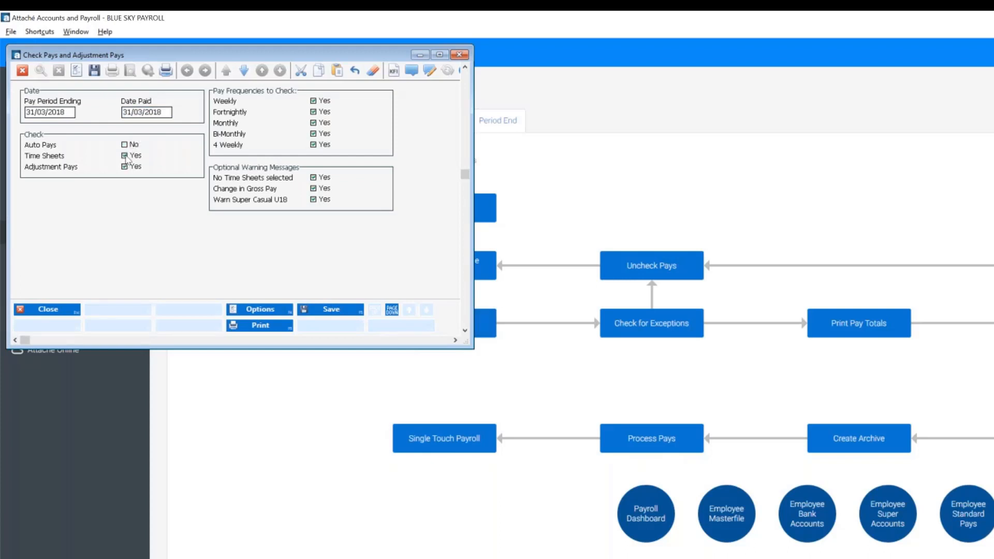
click(125, 155)
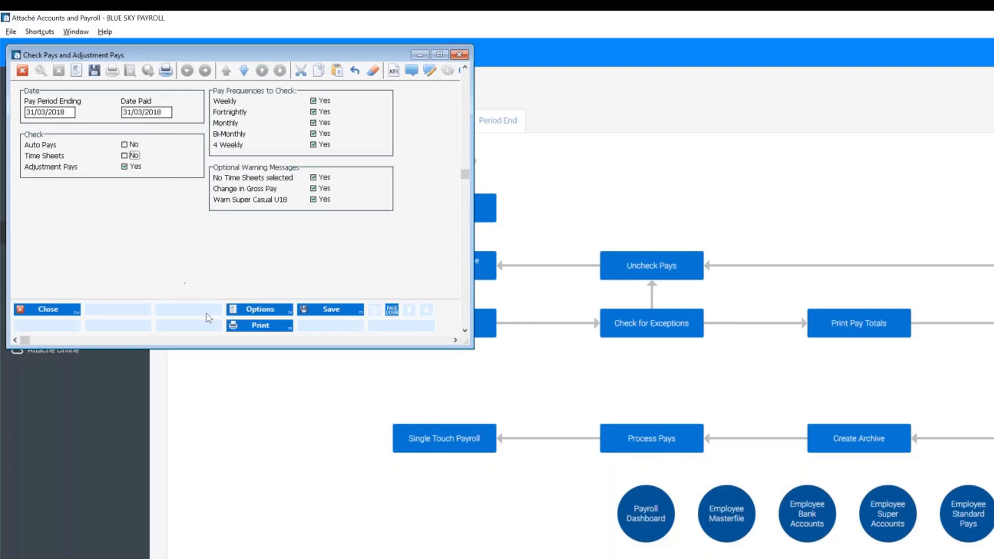
click(259, 331)
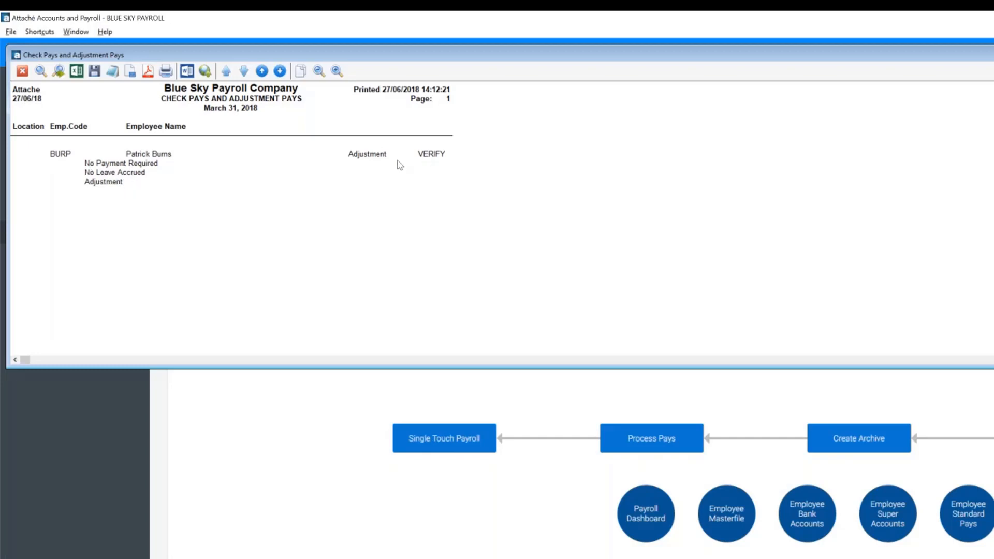
key(Escape)
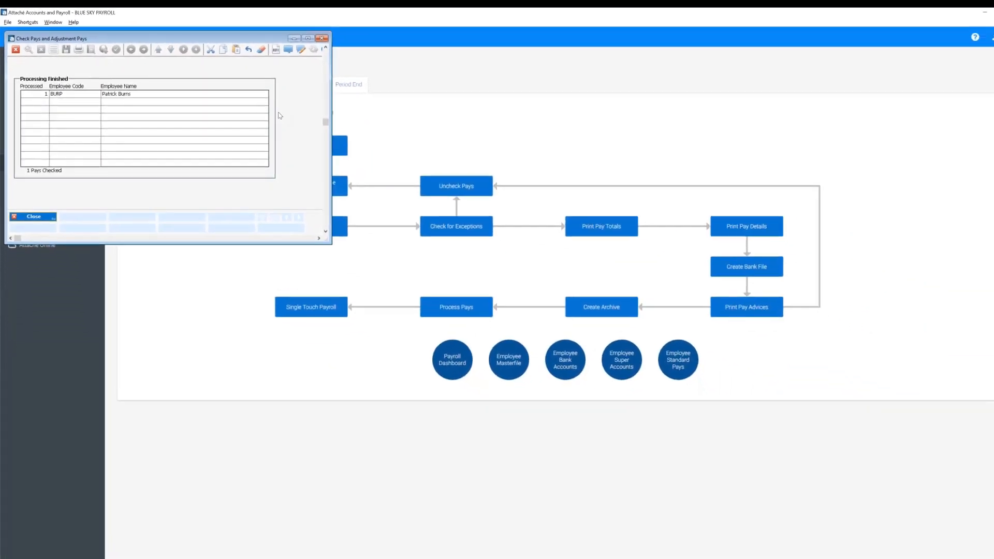
Close the pay check results and open Process Pays from the payroll workflow.
key(Escape)
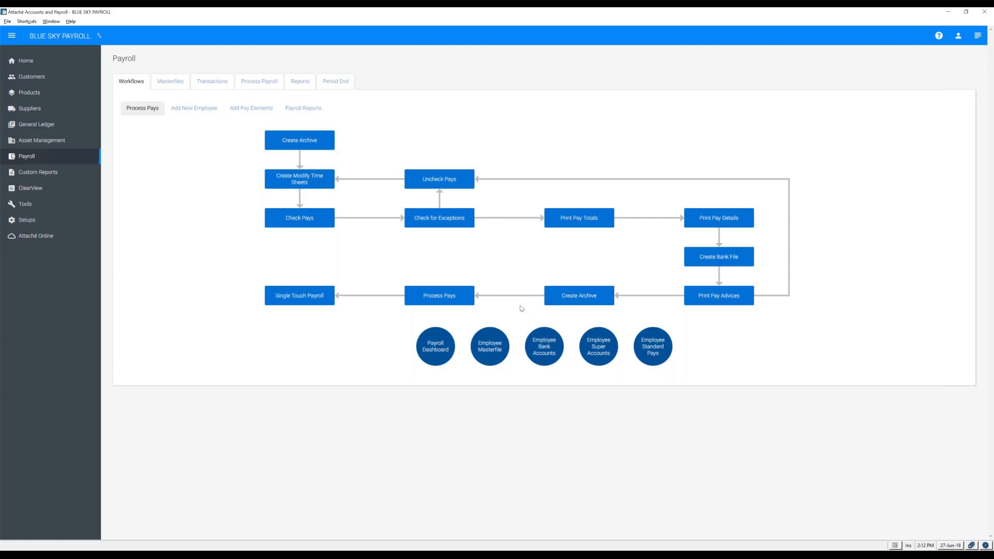
click(451, 299)
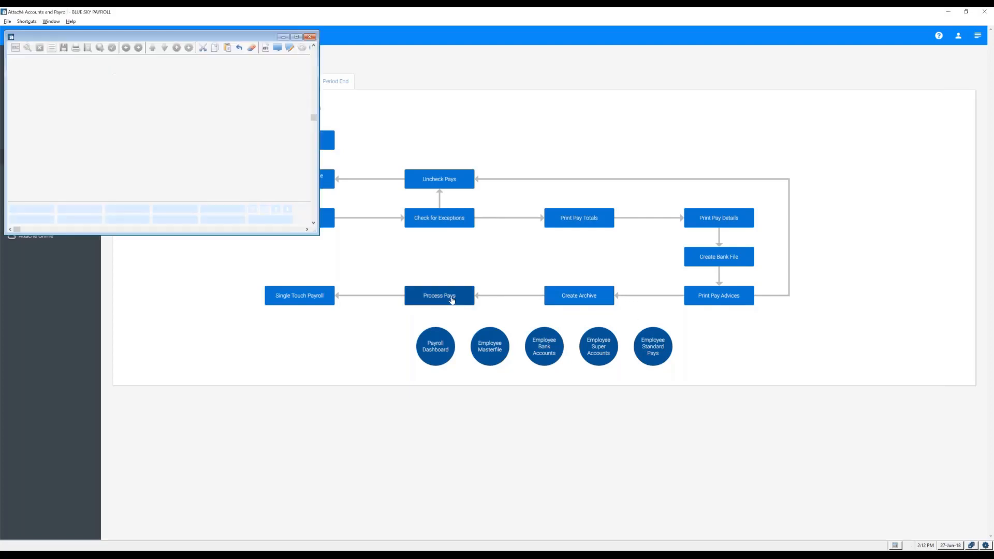
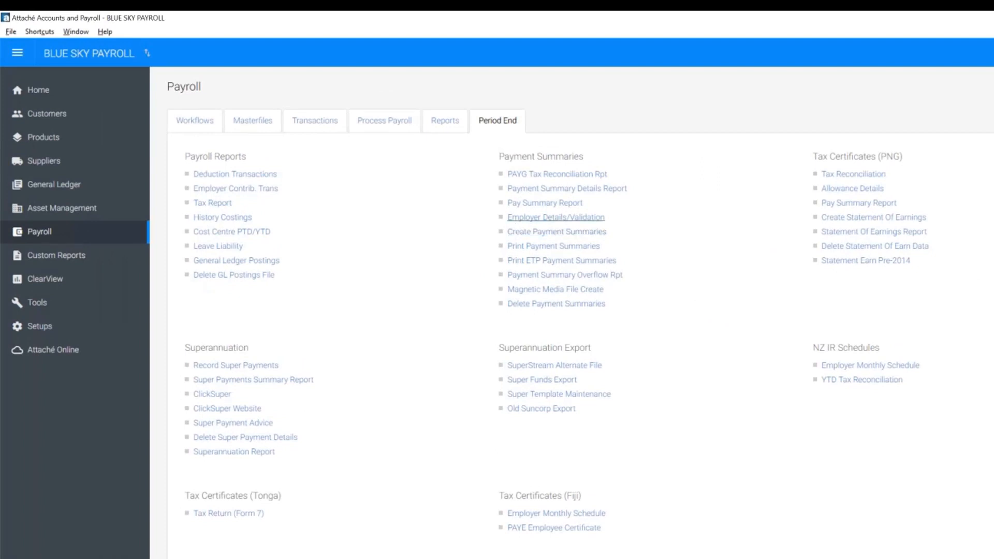
Run the Employer Details/Validation report for payment summaries with its existing details and options, and close the report.
click(555, 216)
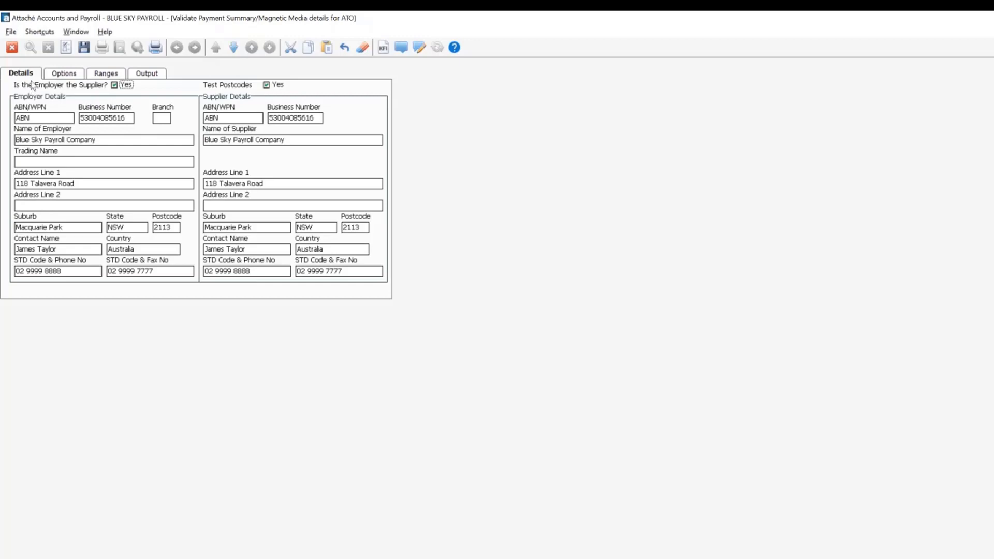
click(64, 74)
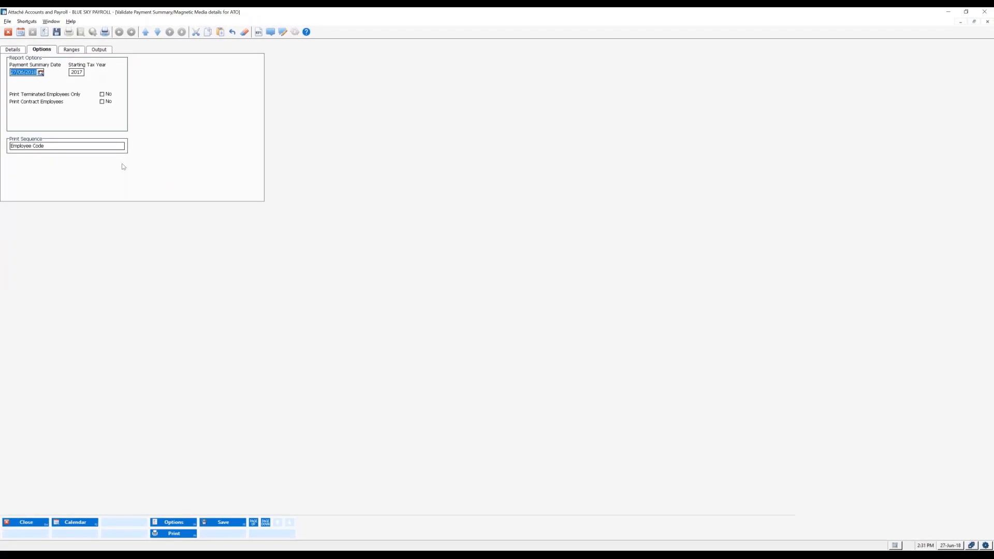
click(179, 538)
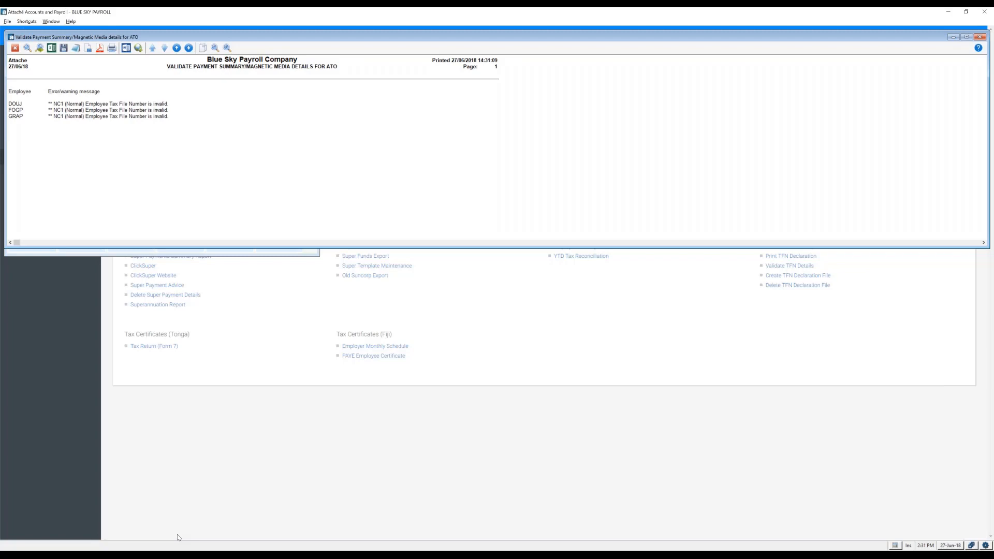
key(Escape)
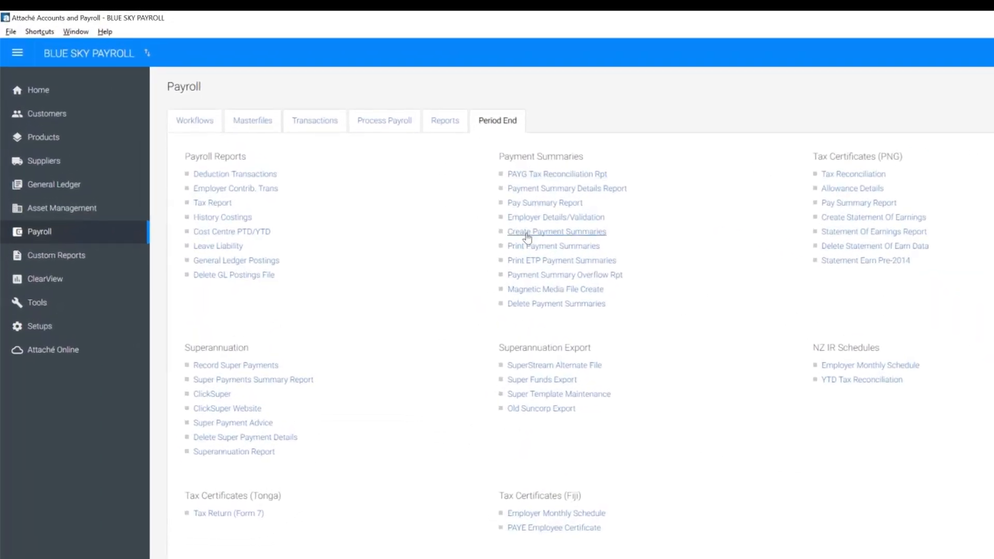
Open Create Payment Summaries, confirm that validation ran without errors, and choose to process all employees.
click(526, 234)
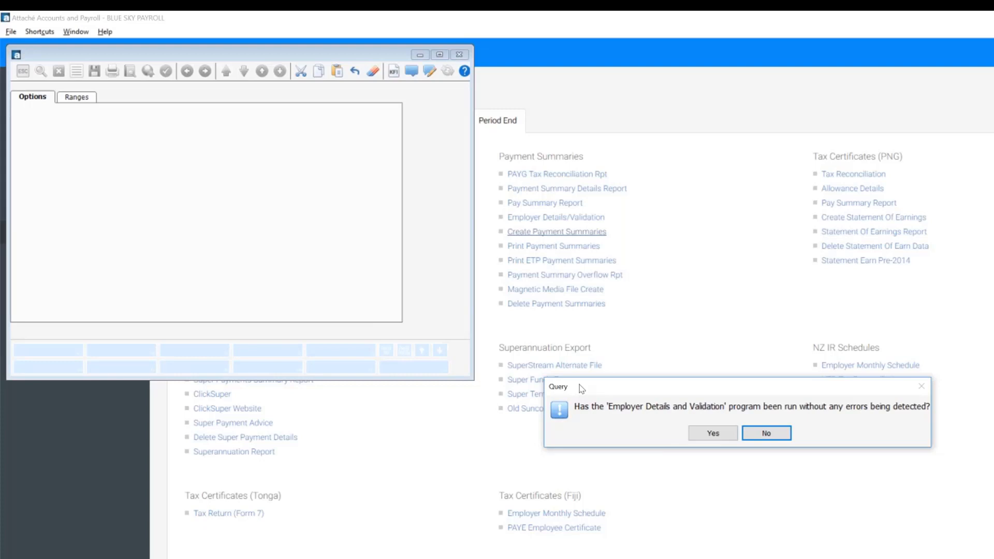
click(713, 433)
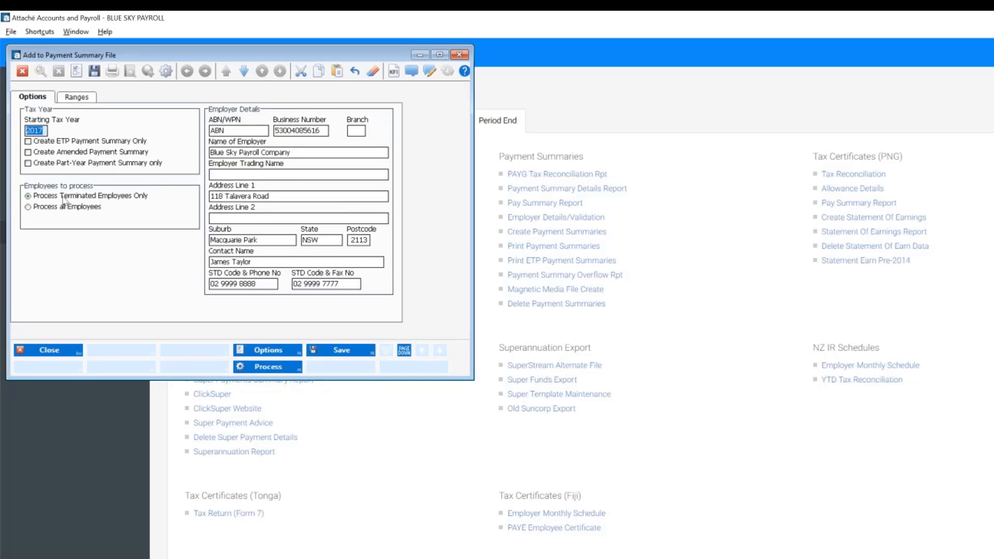
click(30, 209)
Create the payment summaries for the employee code range OLIM to OLIM, and close the creation window.
click(79, 100)
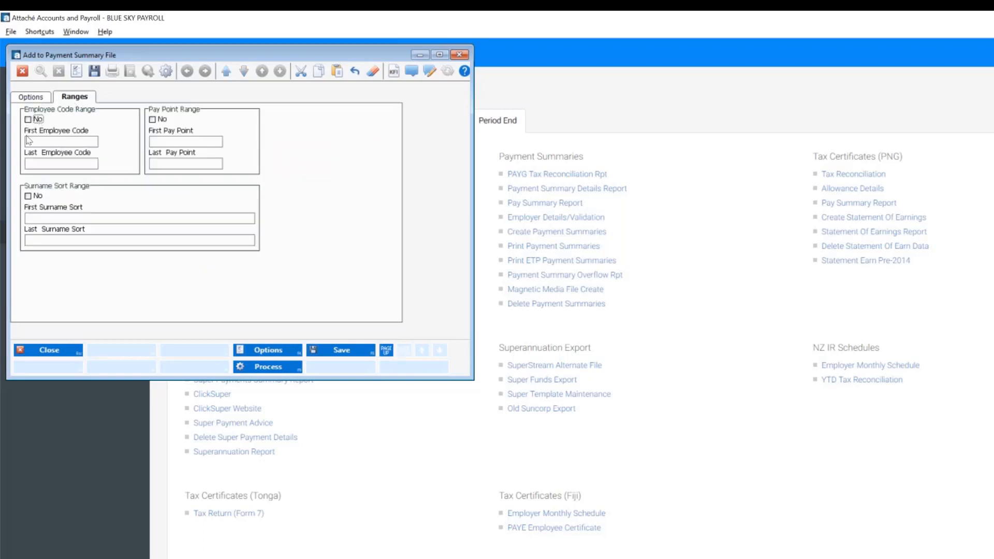
click(28, 120)
click(34, 145)
text(OLIM)
key(Return)
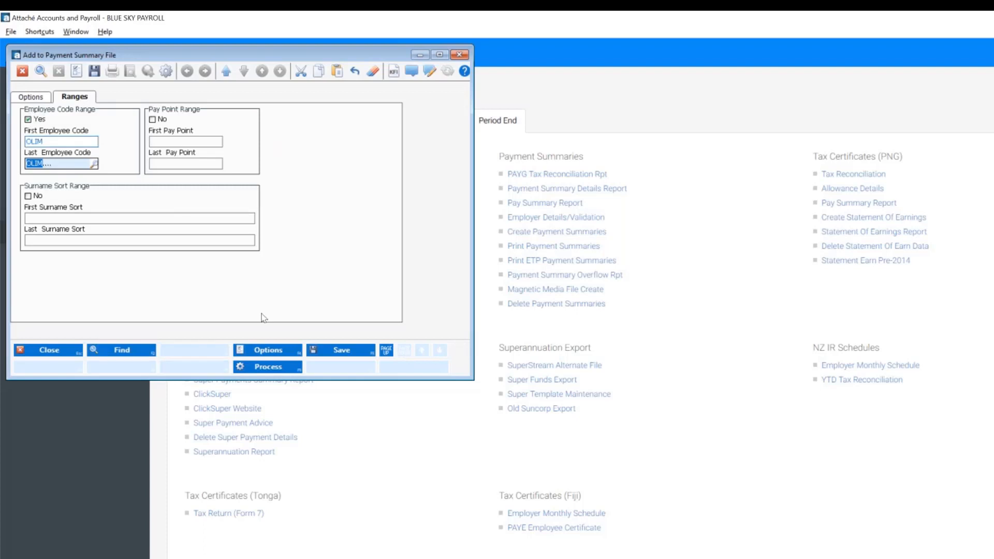
click(268, 367)
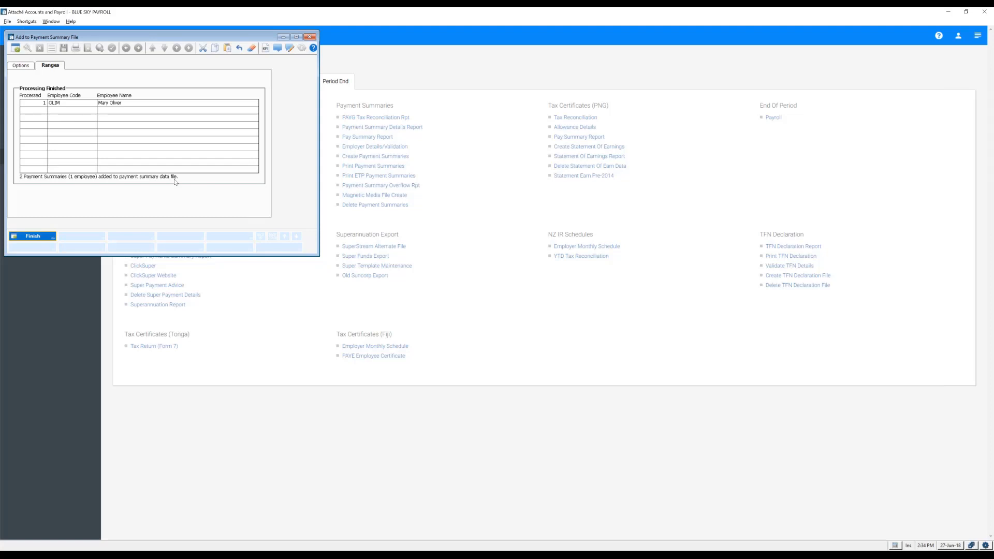
key(Return)
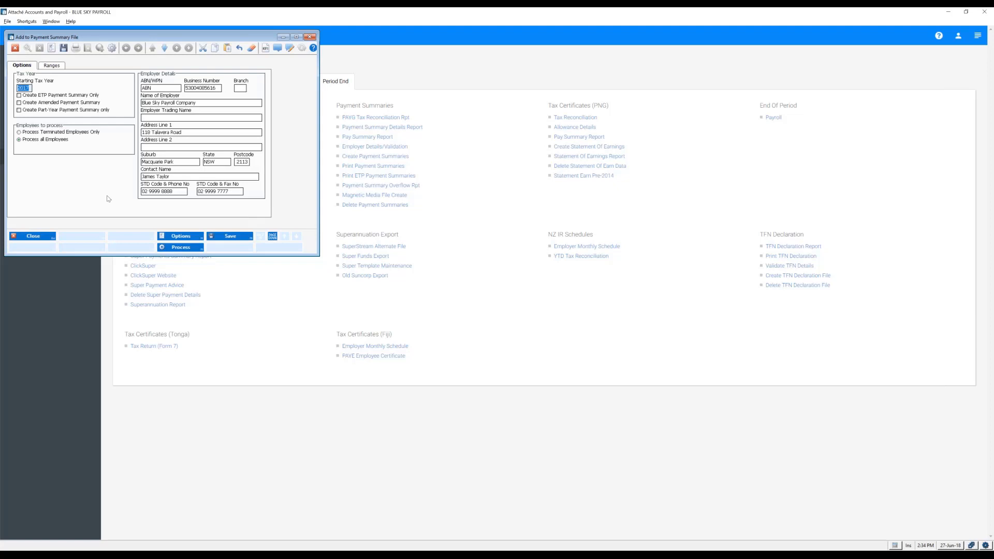
key(Escape)
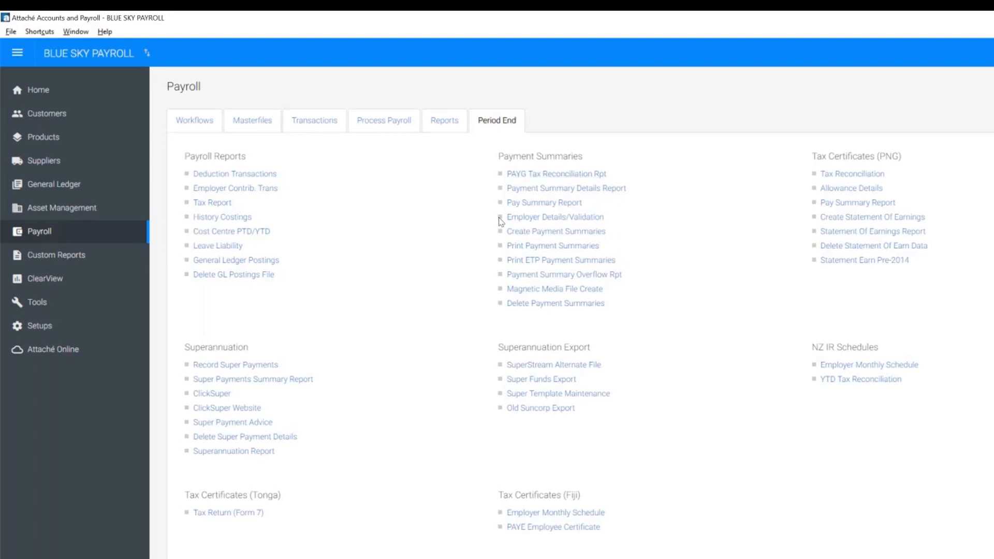
Print the payment summaries for employee code OLIM only, confirming that validation ran without errors.
click(524, 250)
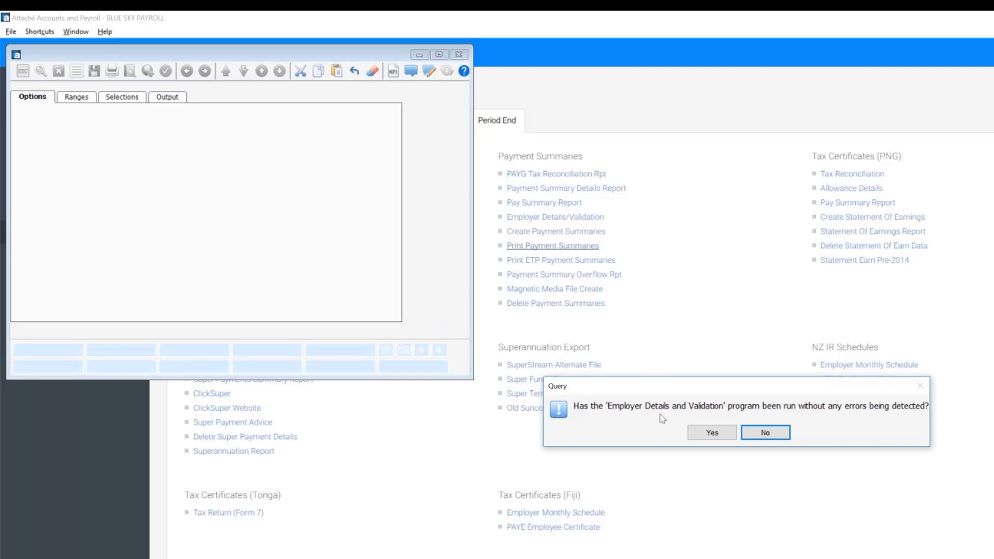
click(711, 435)
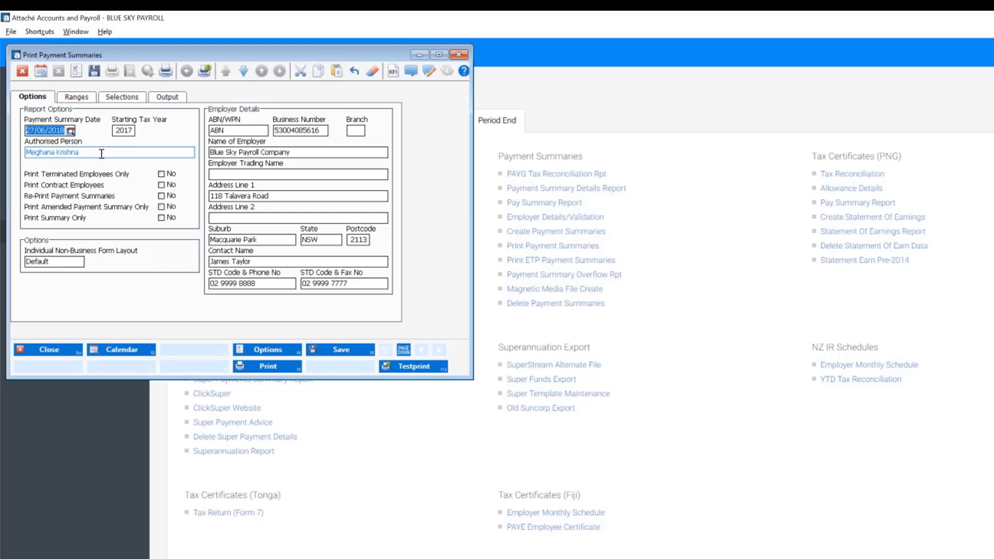
click(75, 98)
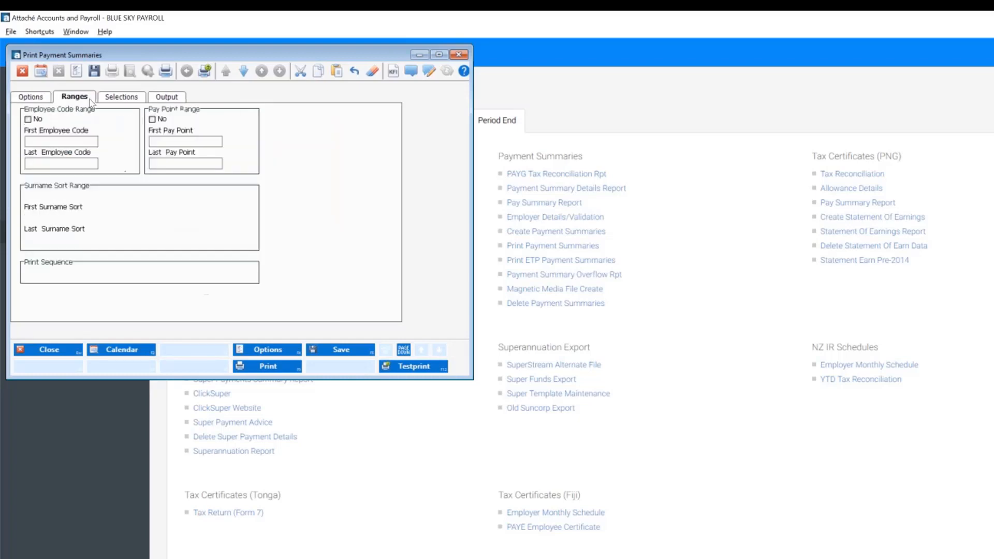
click(30, 120)
key(Tab)
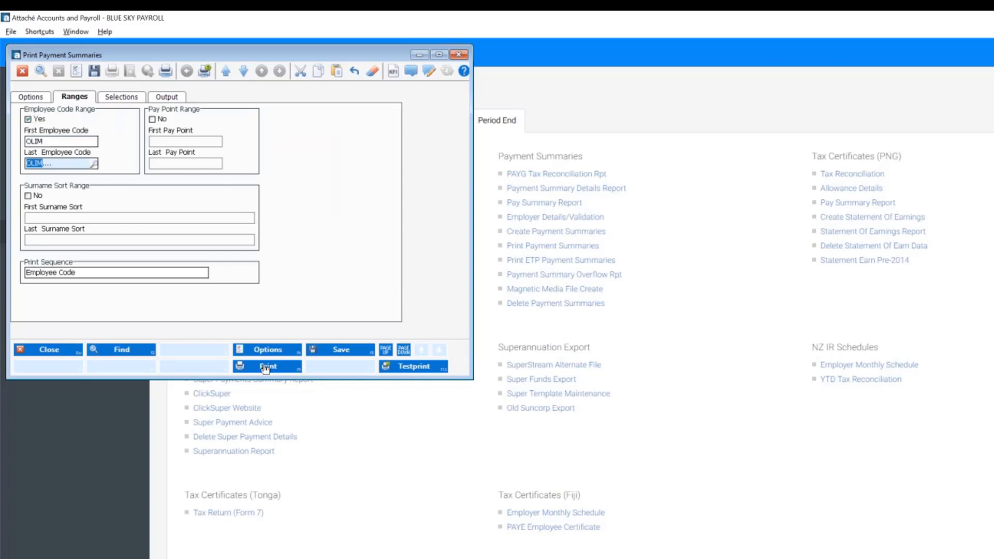
click(265, 367)
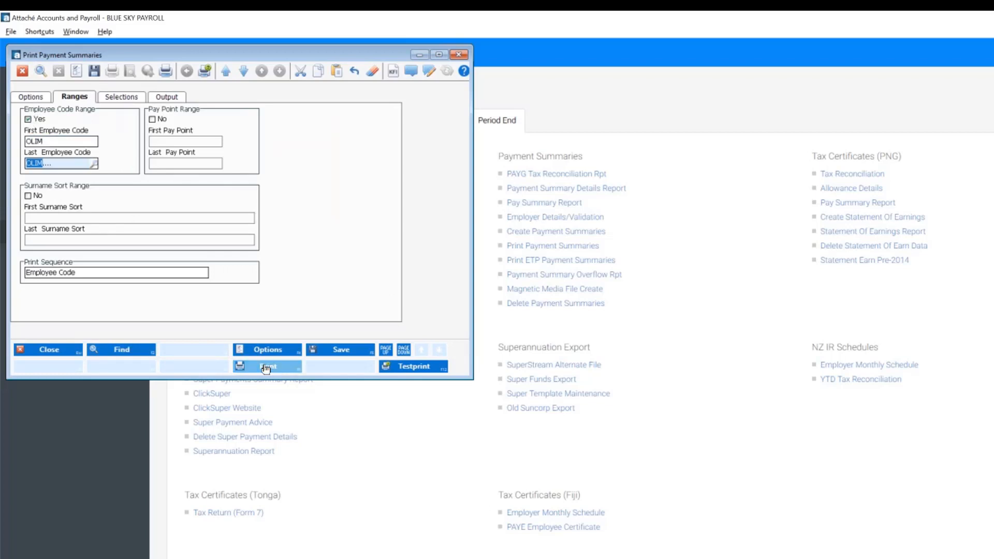
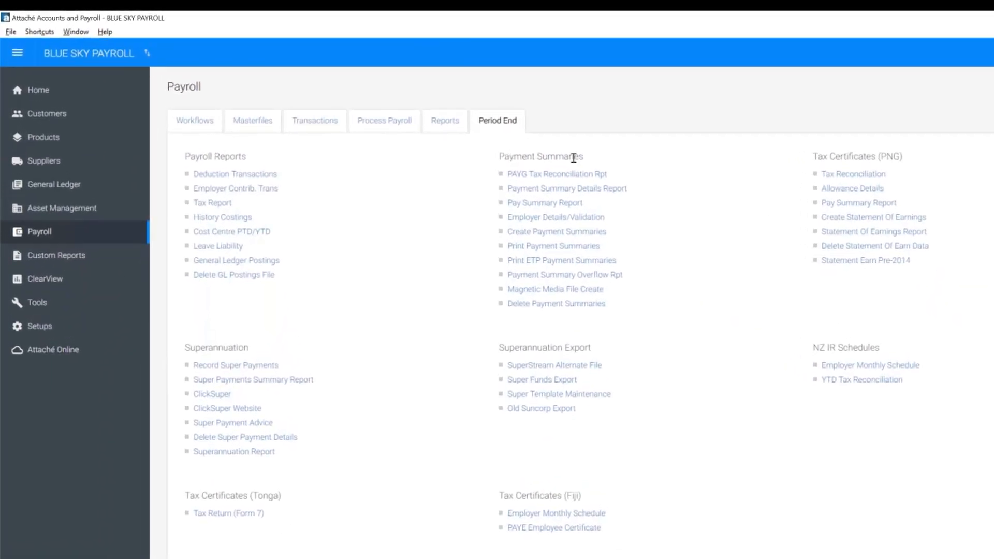
Print the ETP payment summaries for employee code OLIM only, confirm they printed correctly, and finish the print run.
click(535, 261)
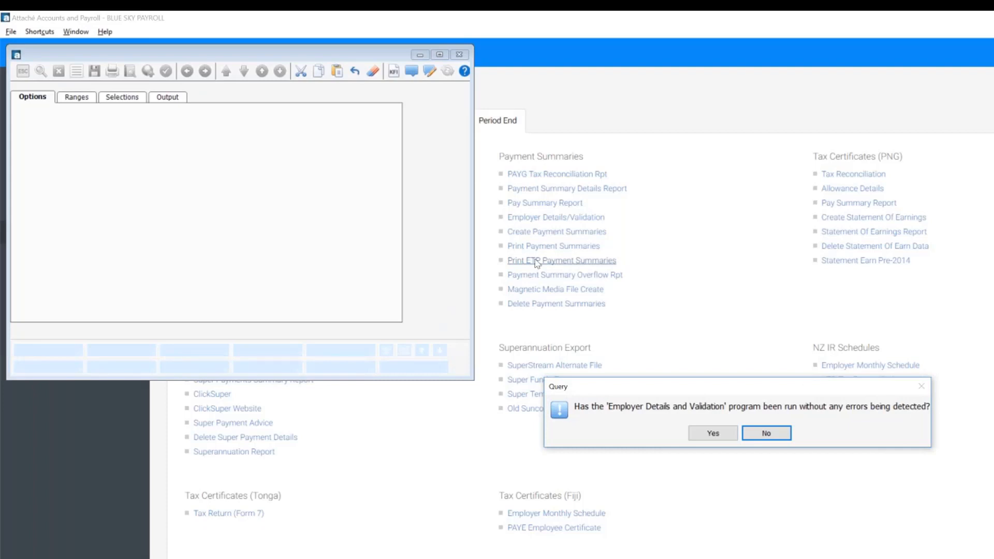
click(708, 435)
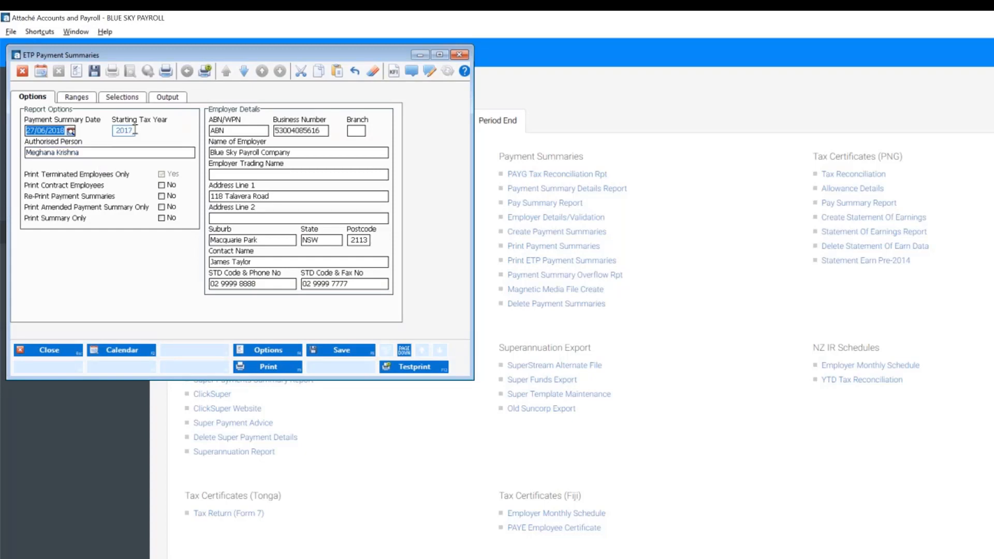
click(76, 98)
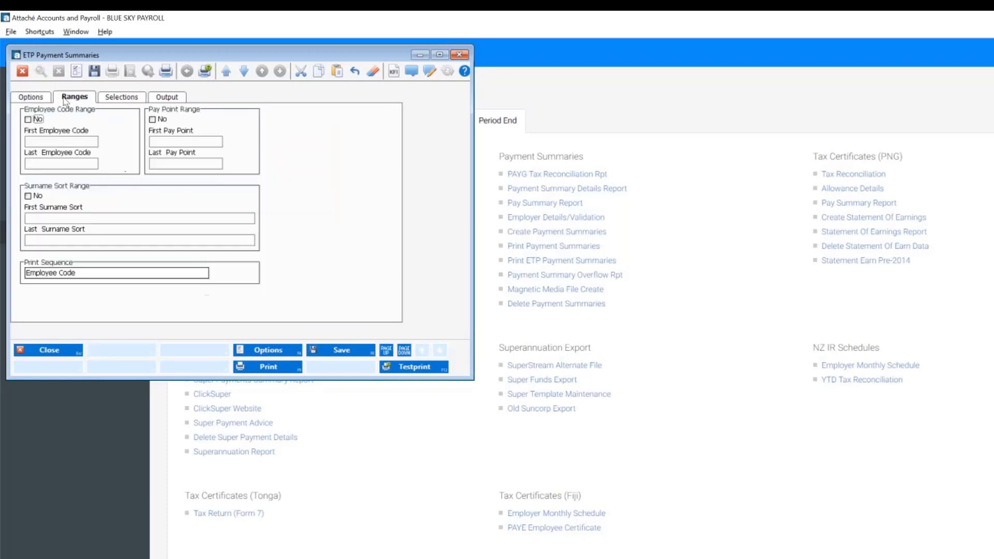
click(28, 120)
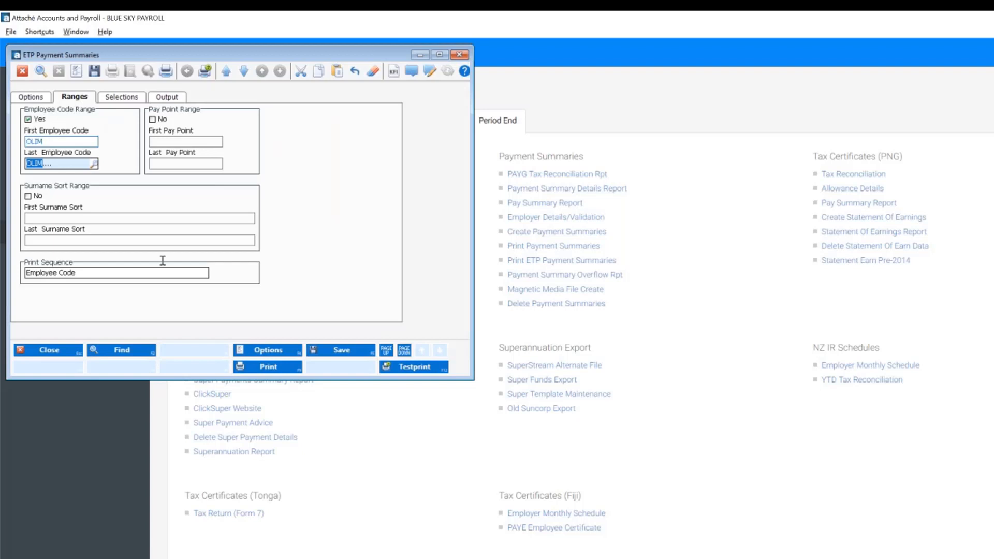
click(273, 367)
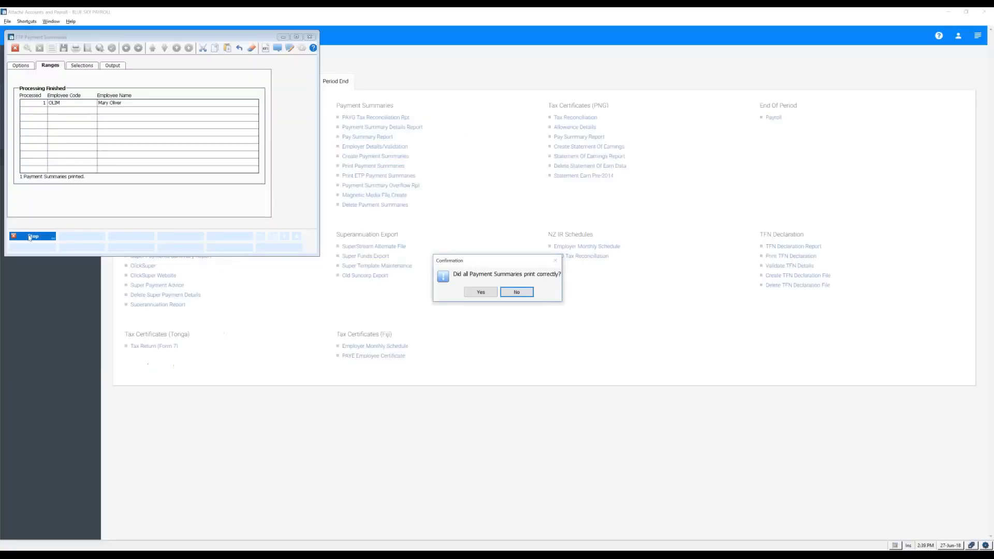
click(480, 293)
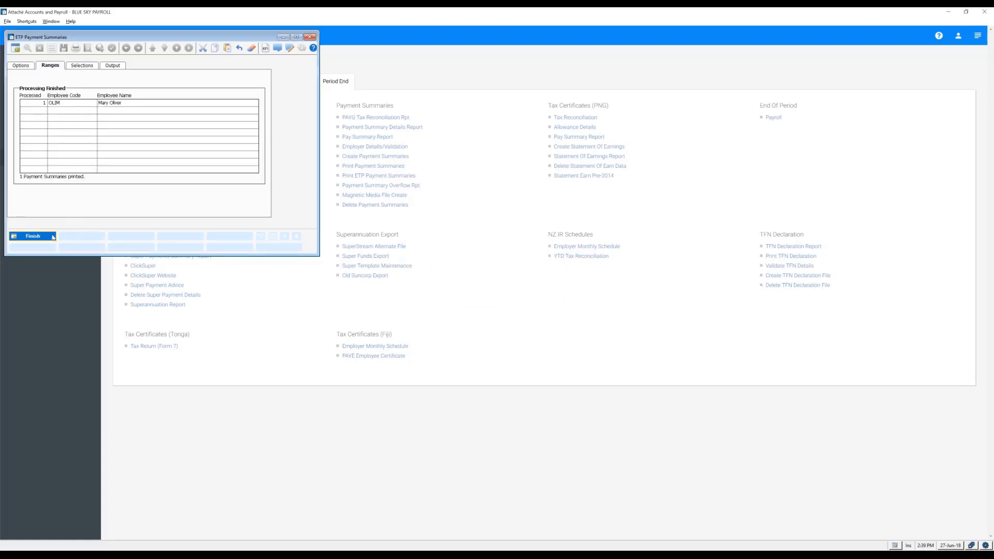
click(33, 236)
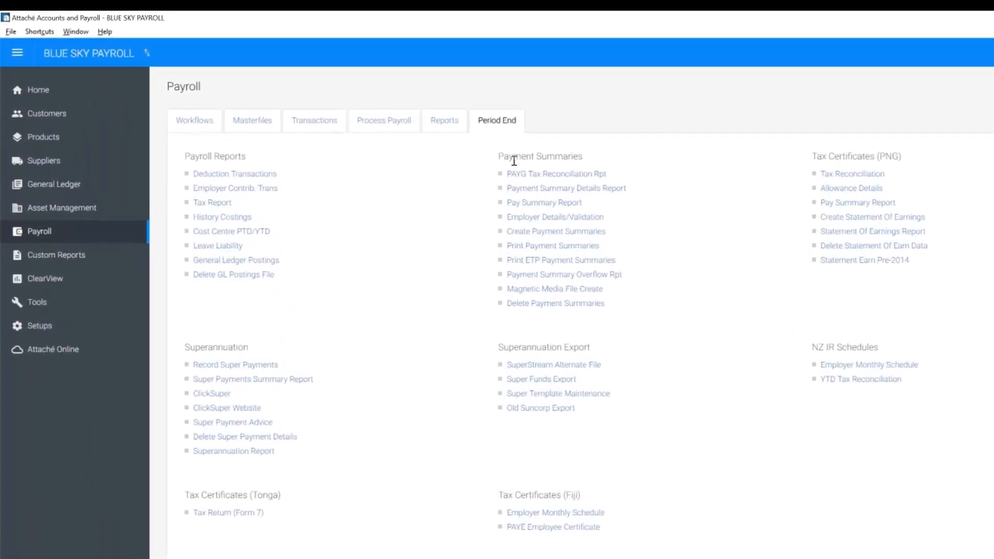
Create the magnetic media file in C:\EOY 2017-2018, confirming the validation, readiness and destination prompts.
click(544, 290)
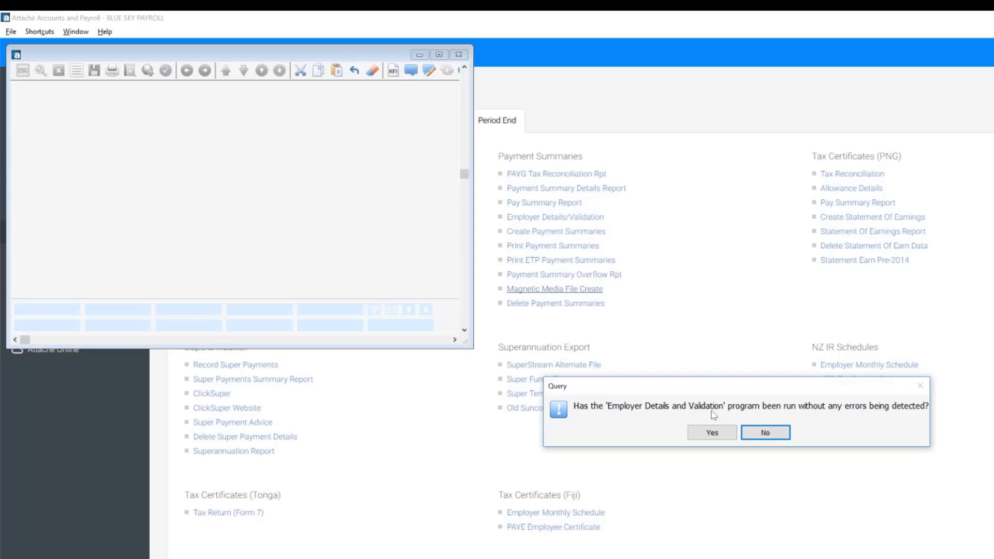
click(719, 434)
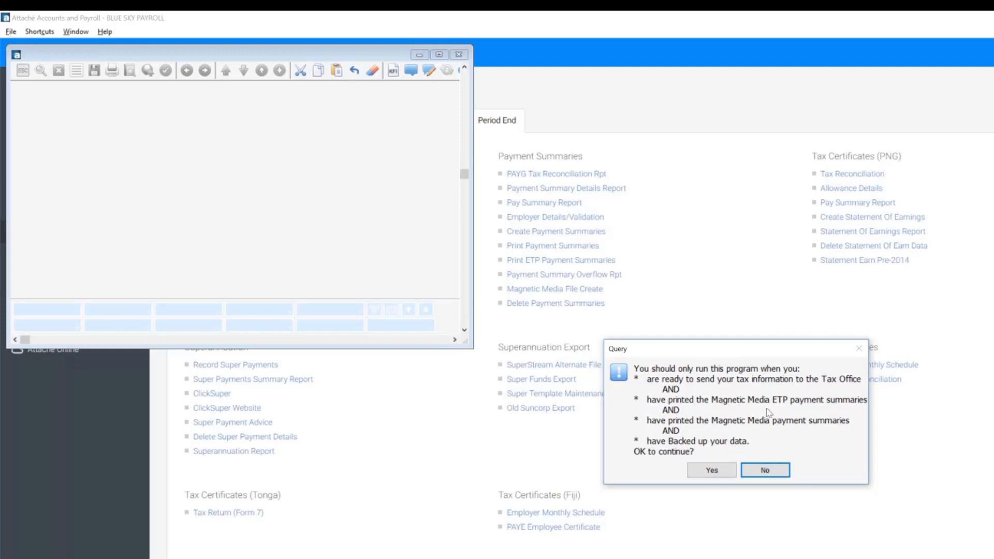
click(713, 471)
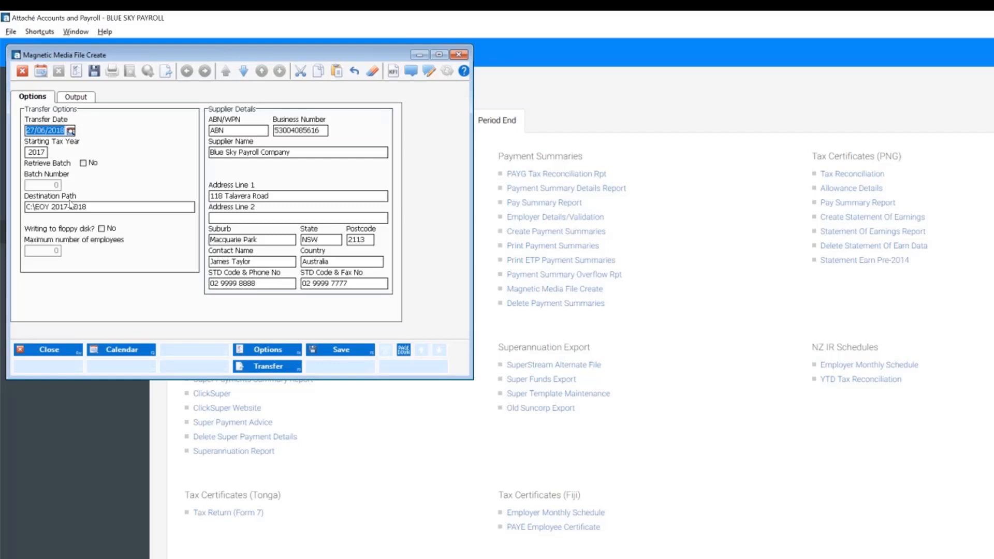
click(103, 205)
click(266, 367)
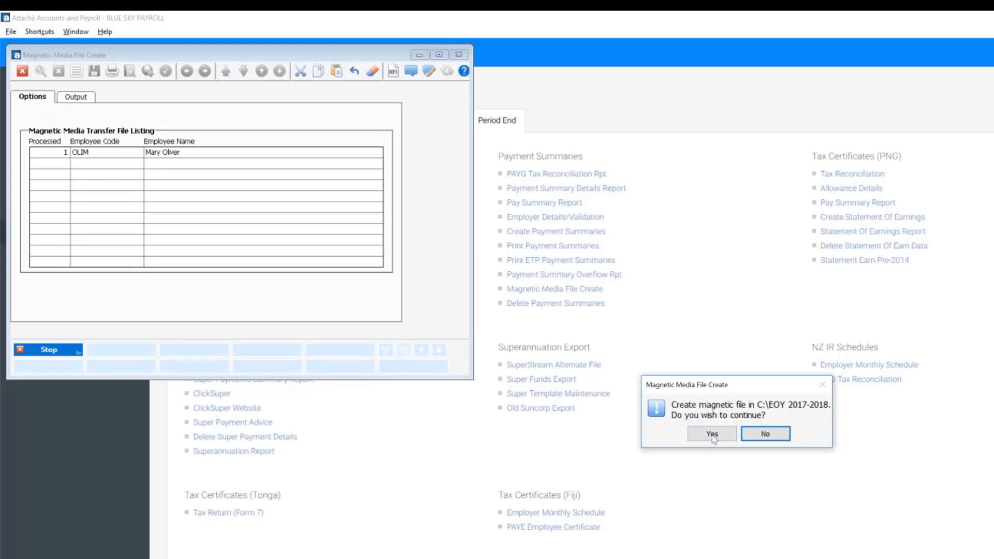
click(712, 439)
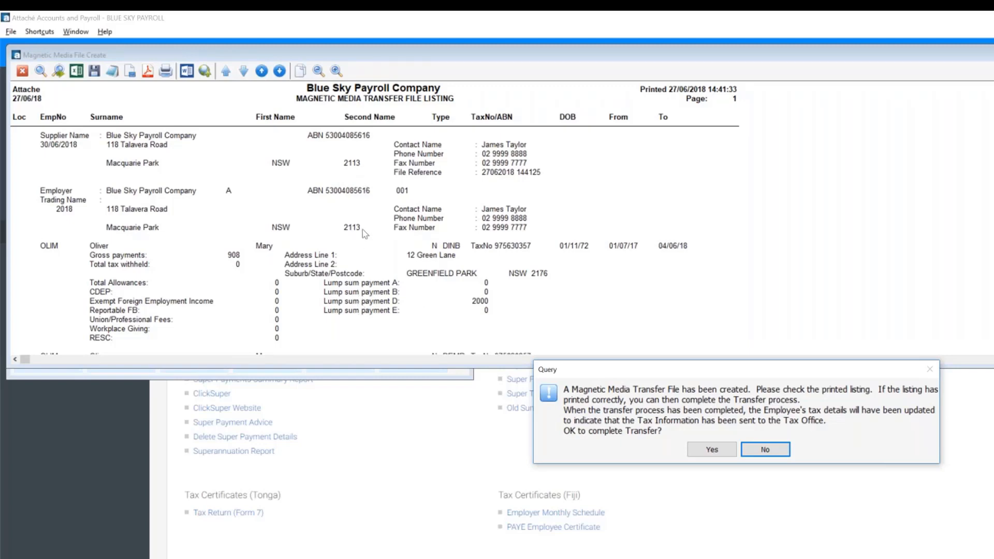
Complete the magnetic media transfer and close the transfer file listing and file creation window.
click(704, 450)
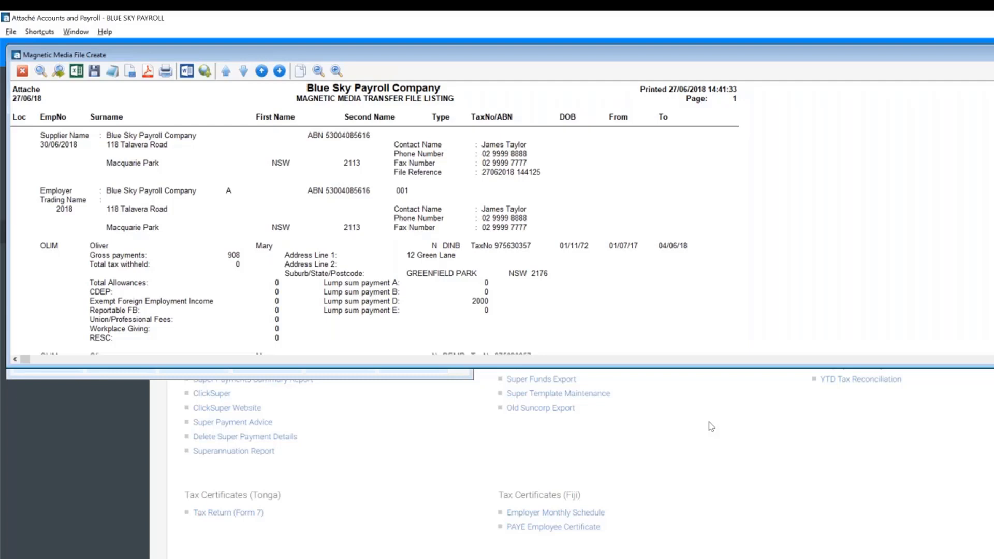
key(Escape)
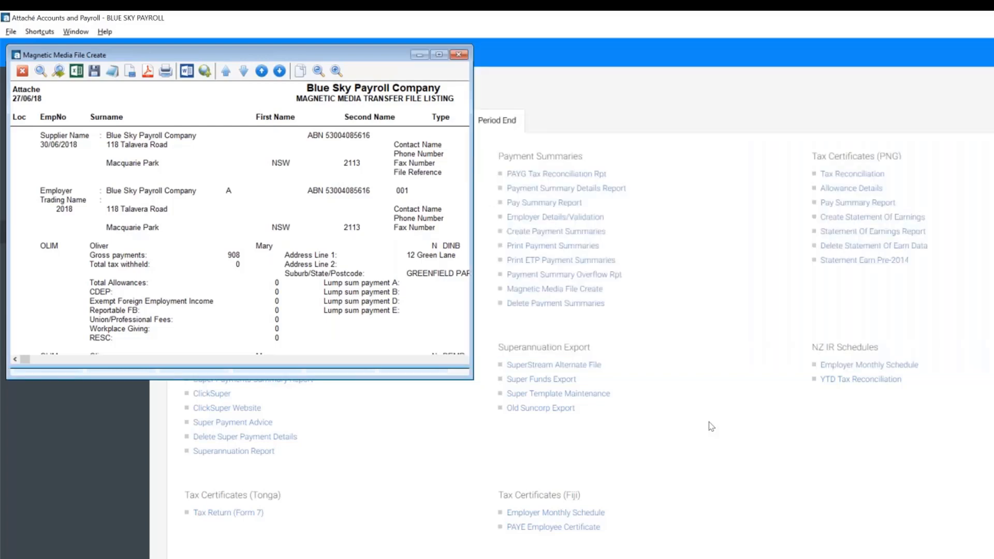
key(Escape)
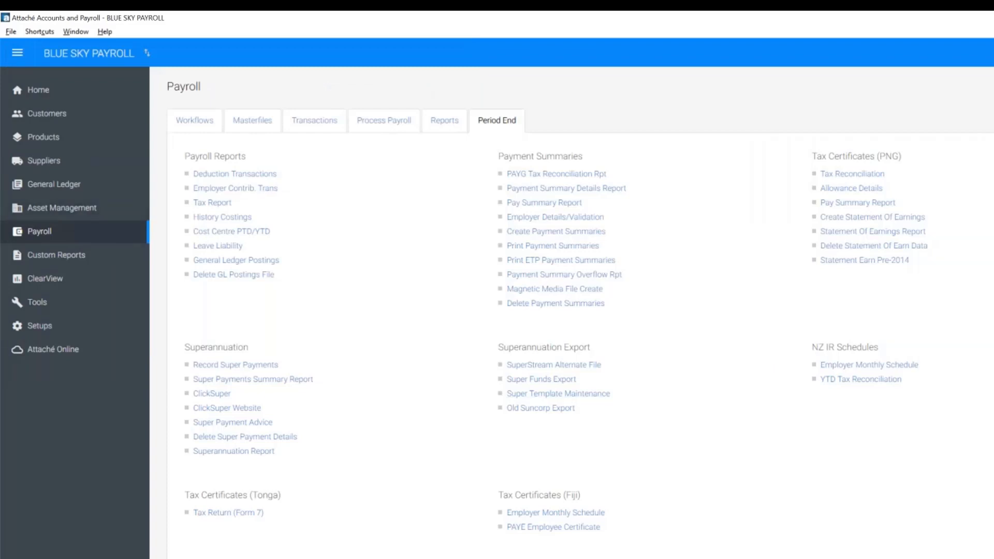
Look up employee code OLIM and check the PAYG and ETP payment summary counts in the tax details.
click(253, 120)
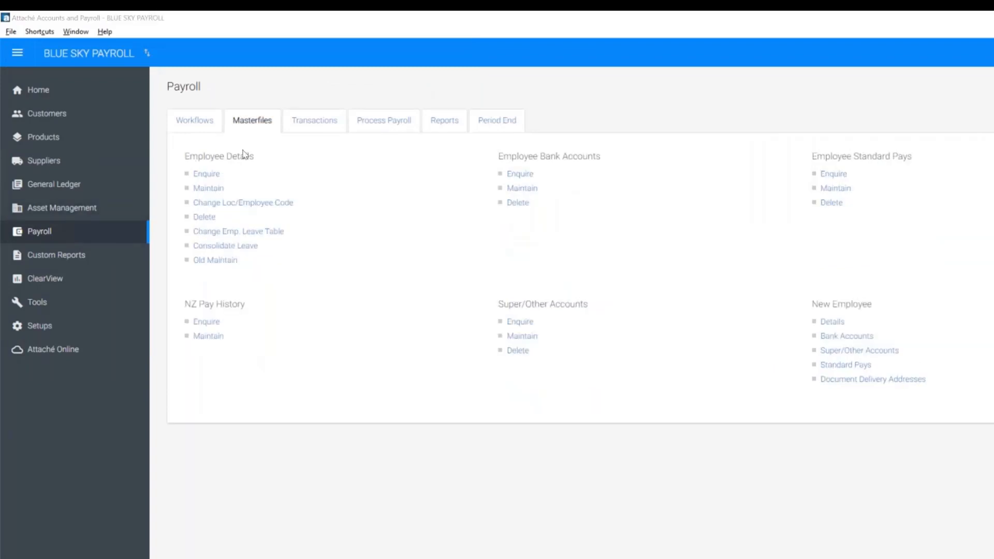
click(206, 174)
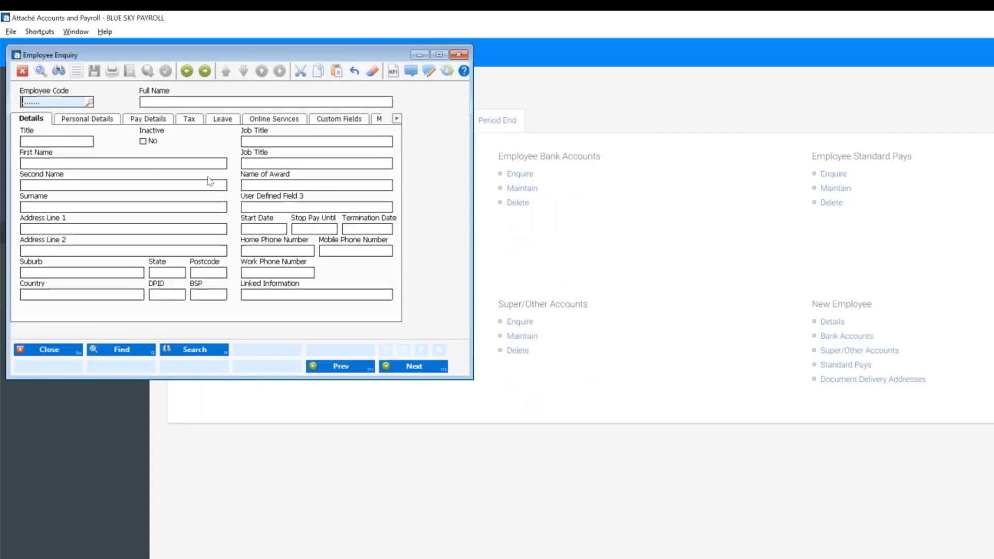
text(OLIM)
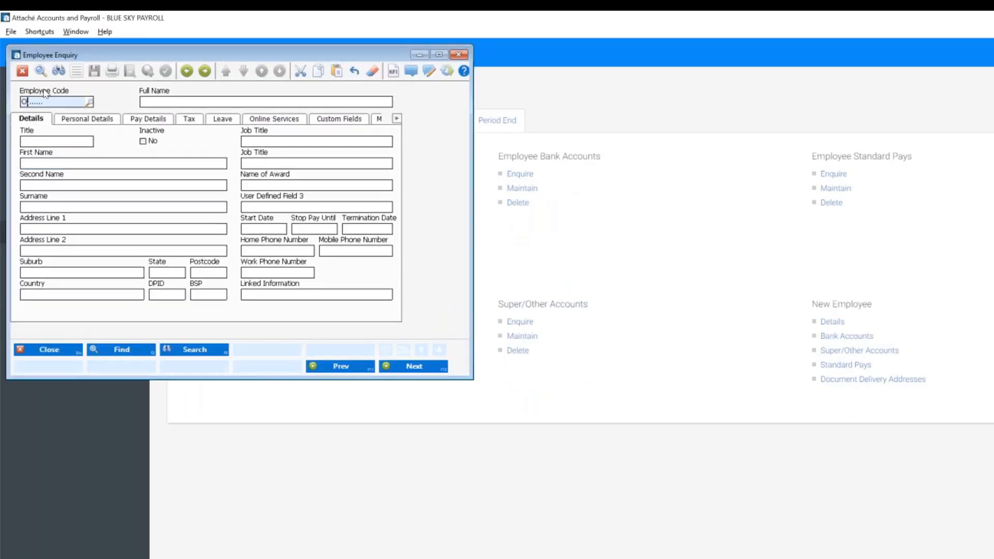
key(Return)
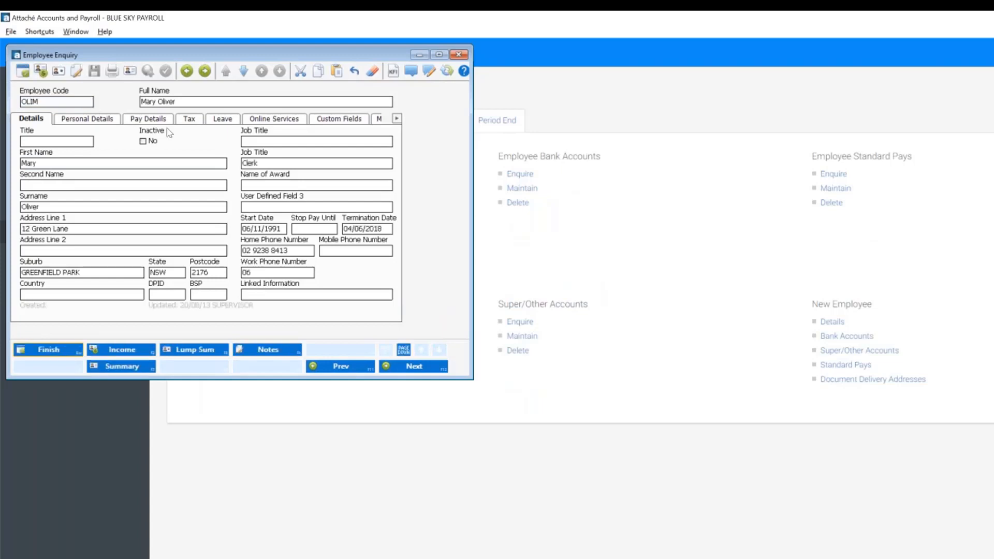
click(195, 120)
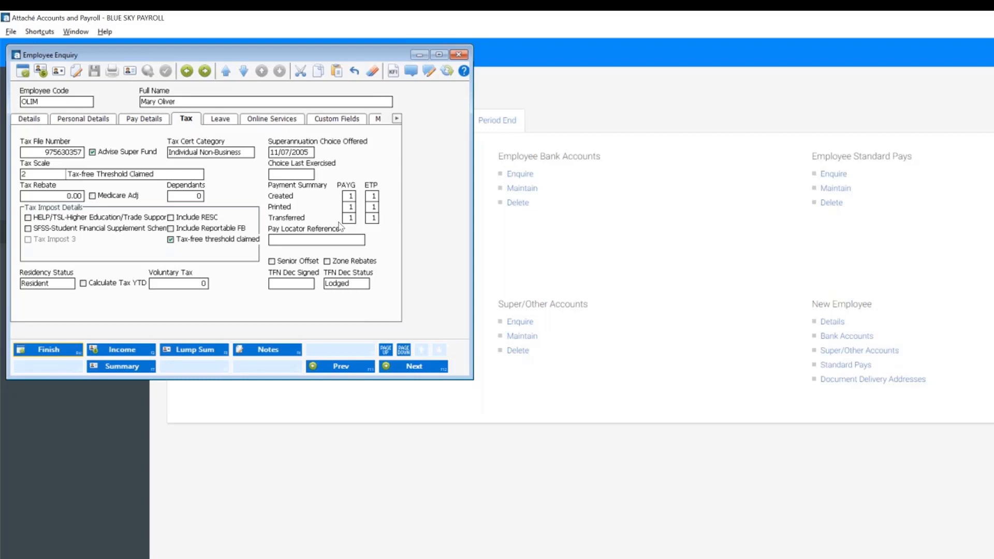
key(Escape)
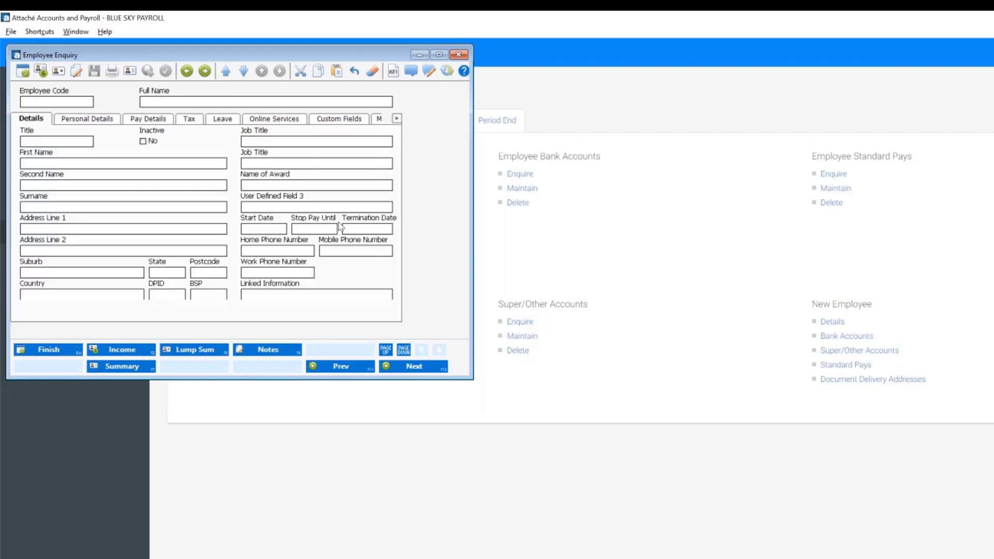
key(Escape)
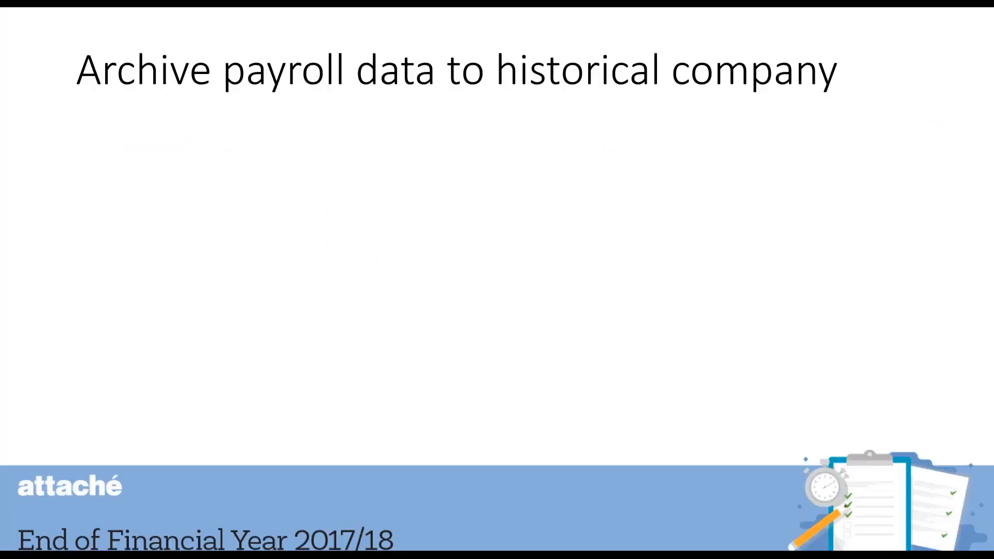
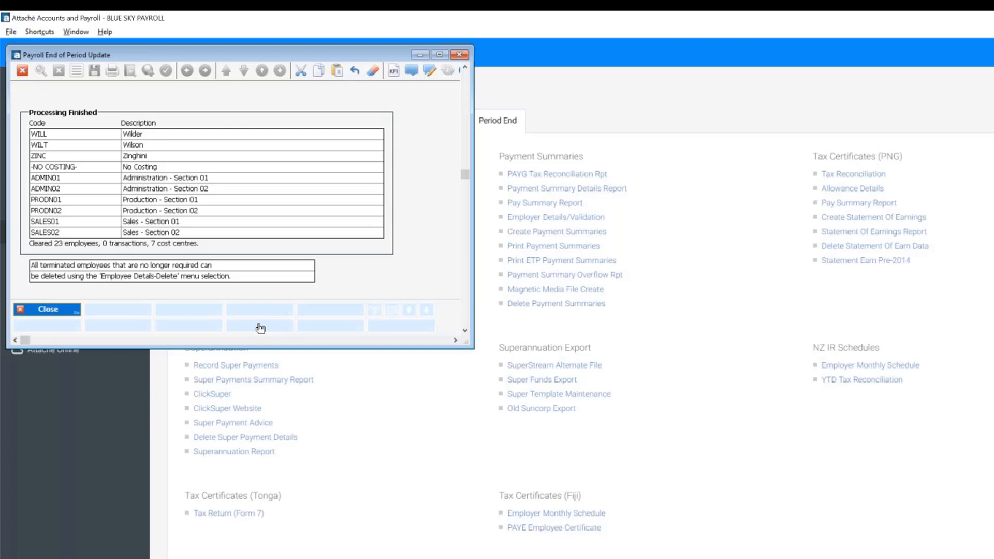
Close the end of period update and check employee code BURP's period-to-date and year-to-date income figures.
click(58, 310)
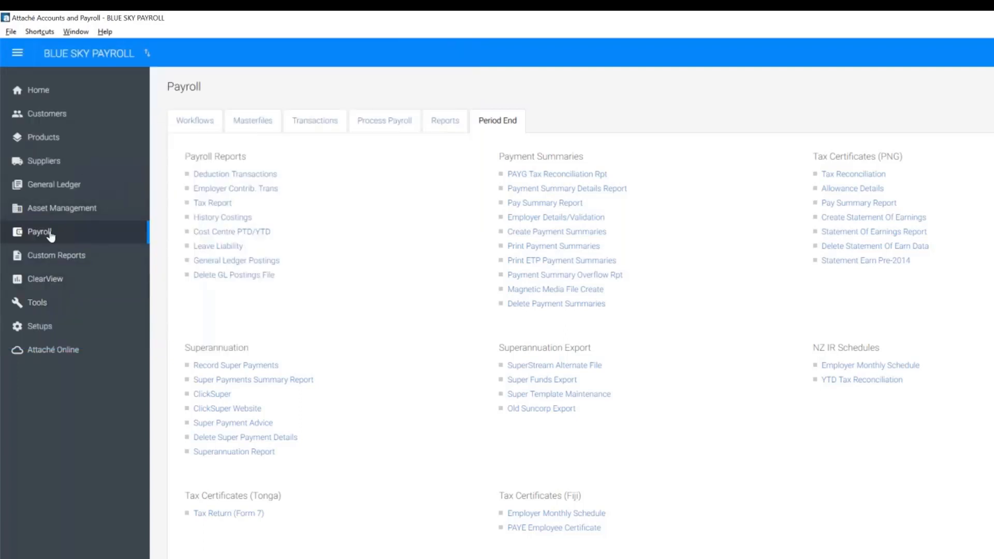
click(262, 134)
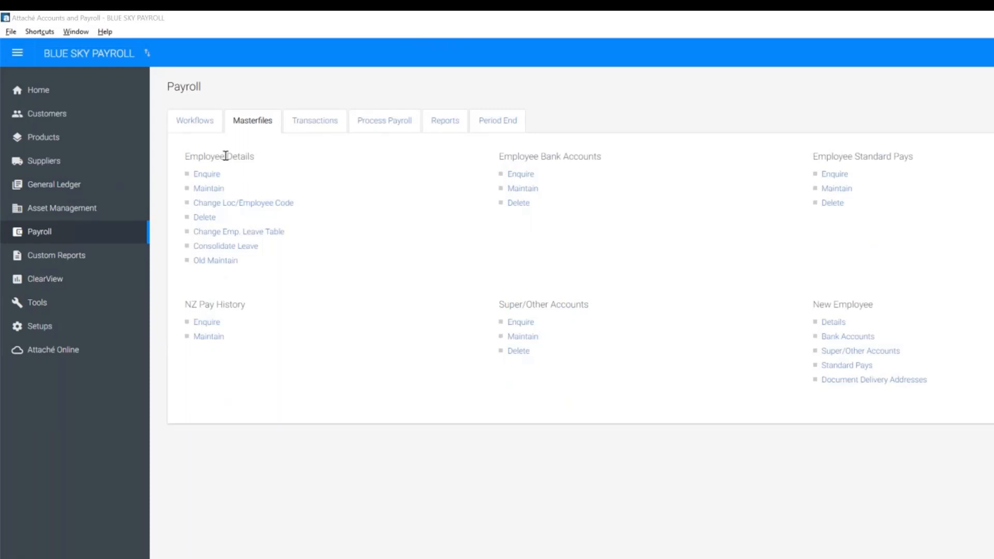
click(205, 175)
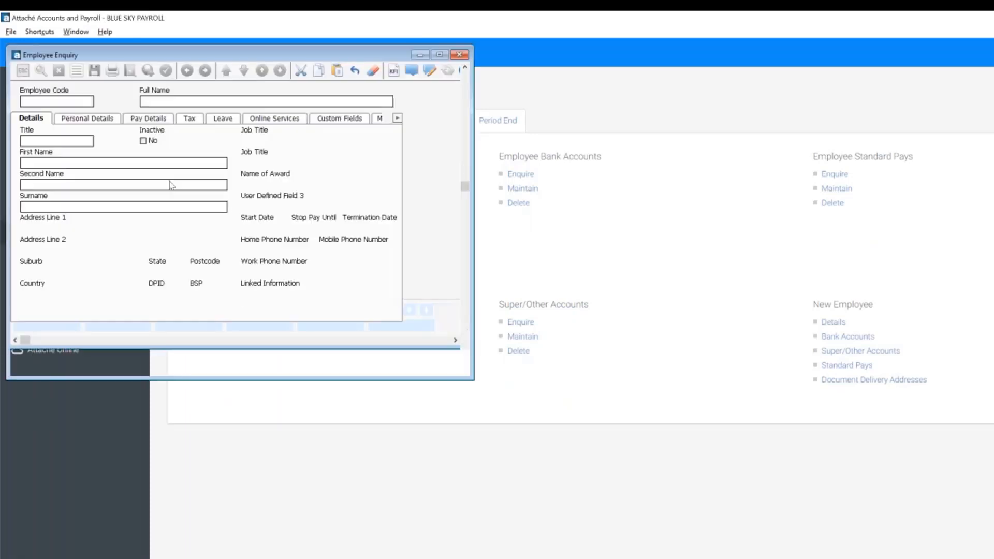
text(BURP)
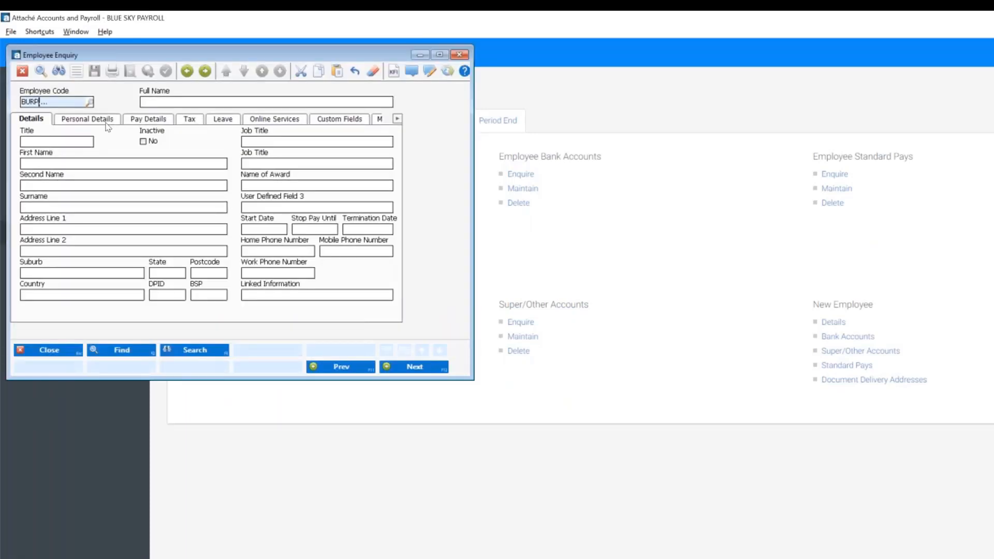
key(Return)
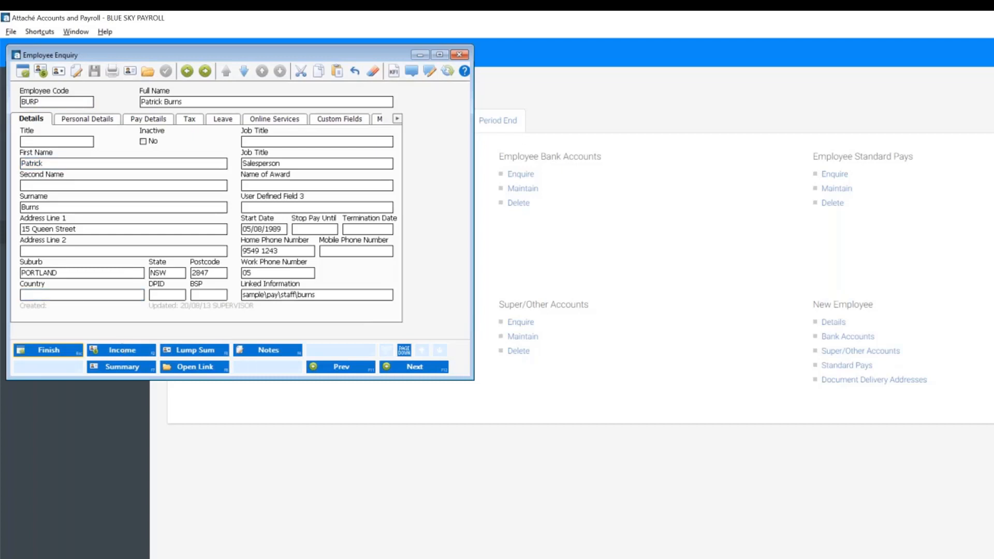
click(121, 350)
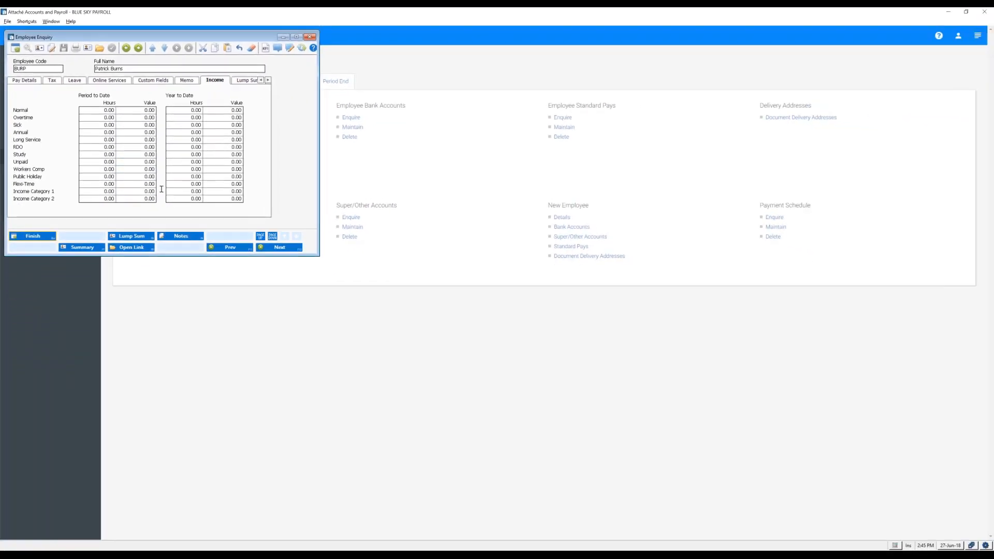
key(Escape)
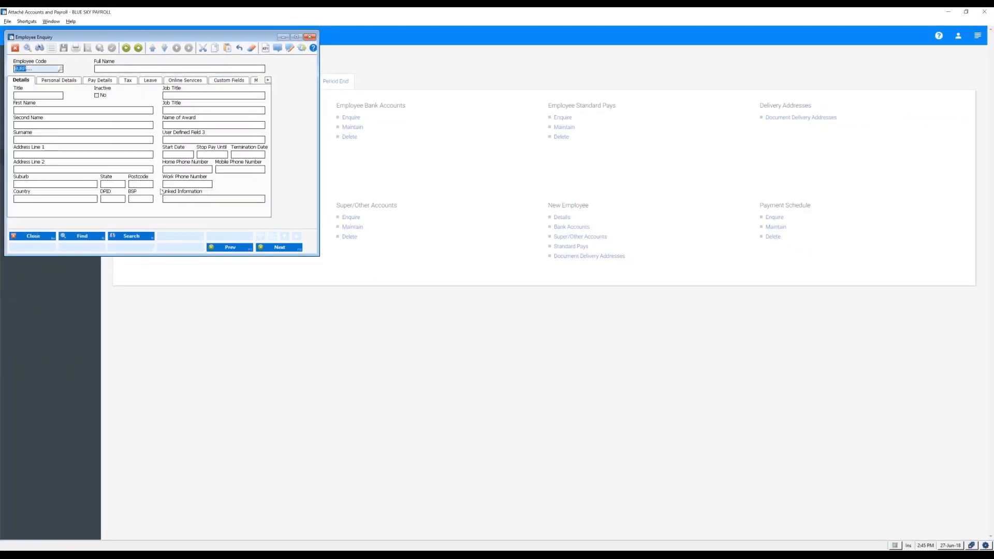
key(Escape)
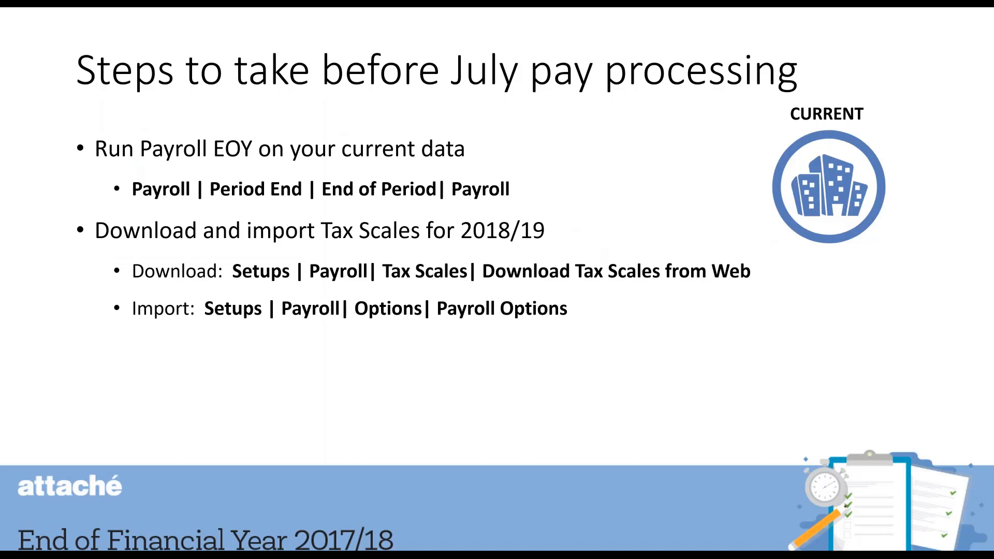
key(Right)
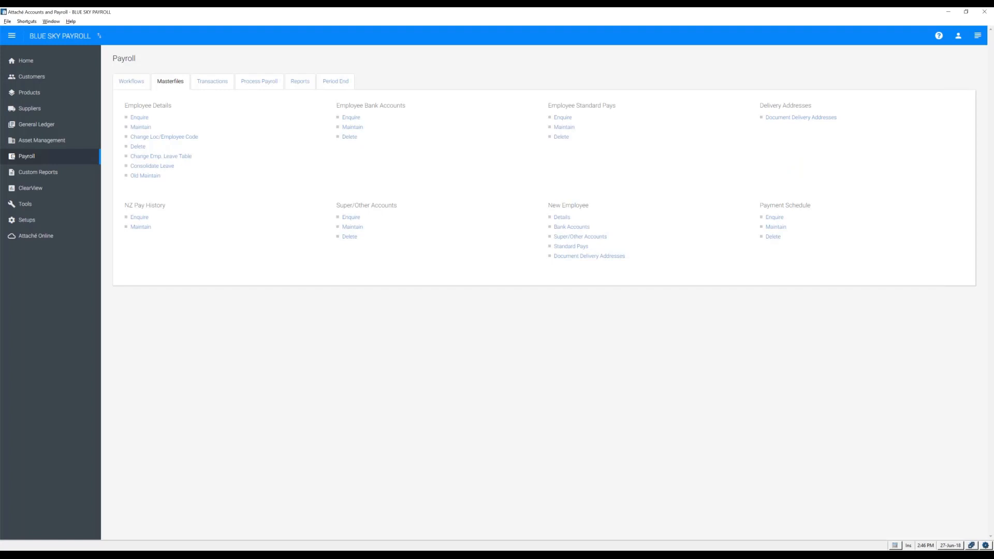
Download the new payroll tax scales from the Attaché website and close the download window.
click(32, 221)
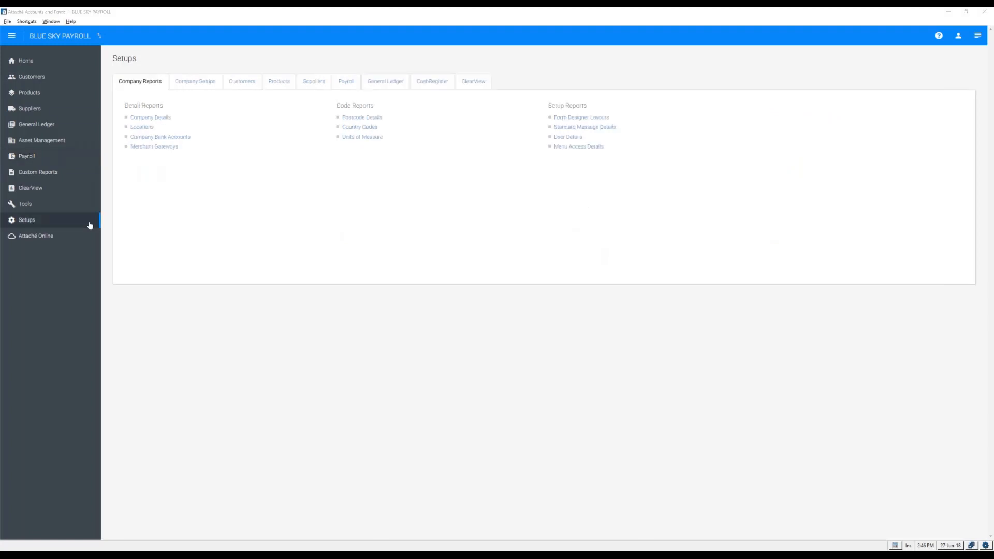
click(346, 82)
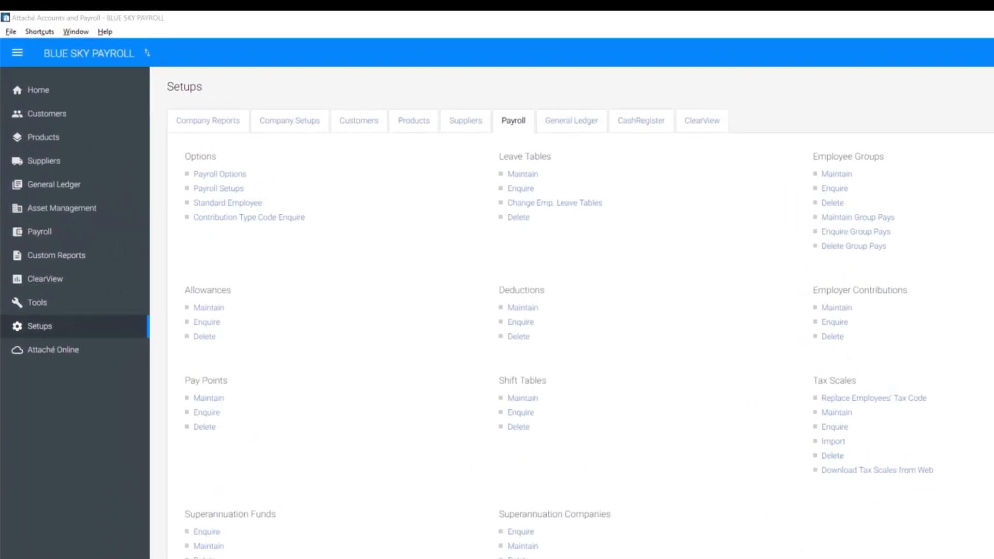
click(877, 470)
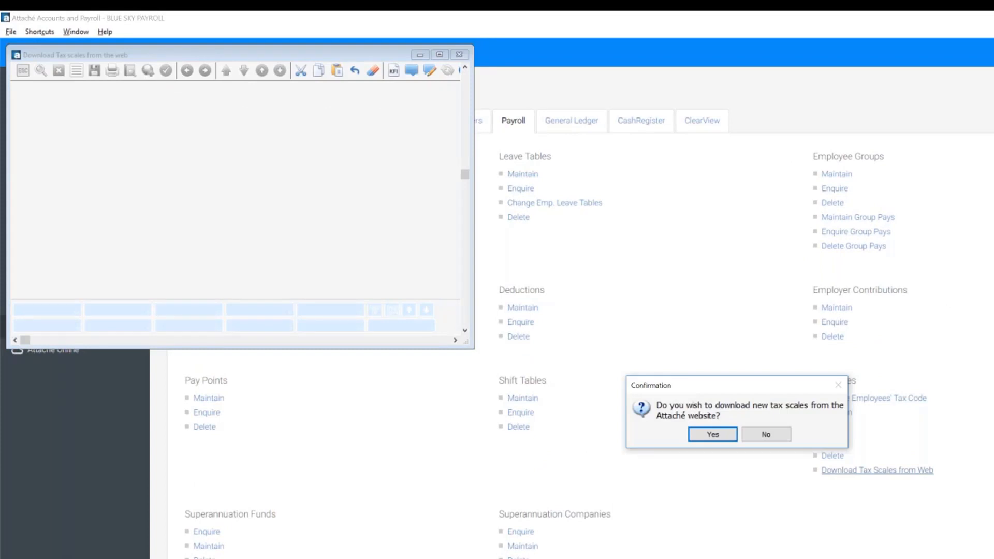
click(713, 434)
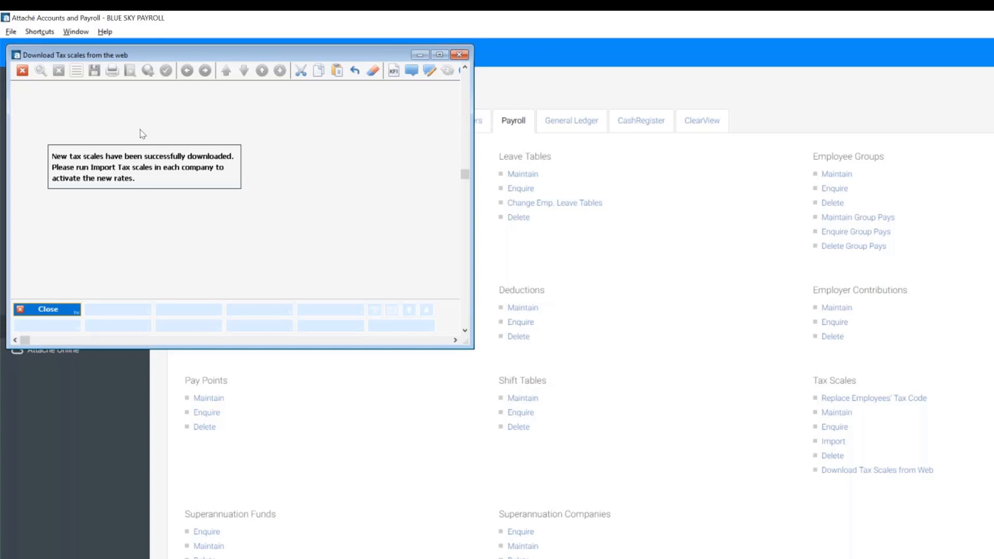
click(48, 309)
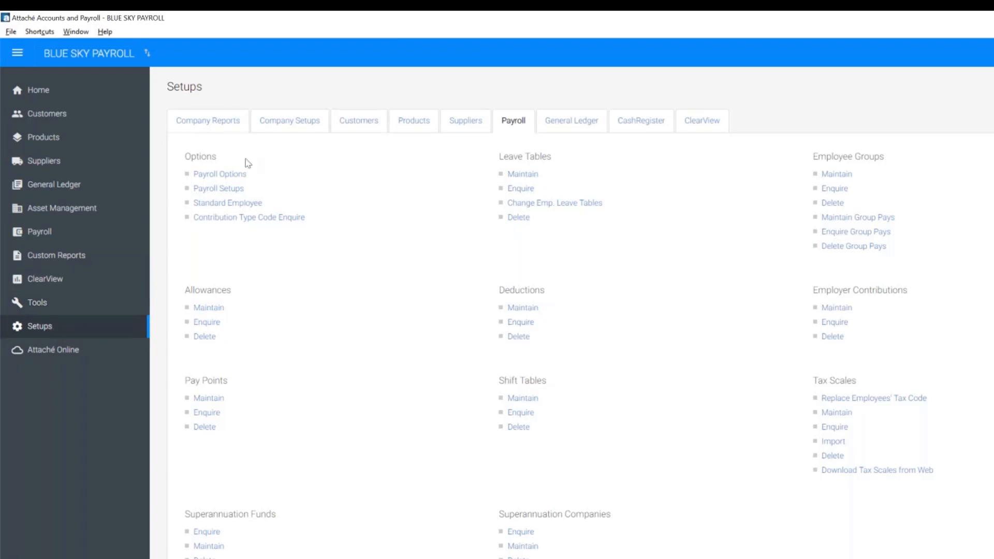
Import the downloaded income tax scale file through the tax details of the payroll options.
click(217, 173)
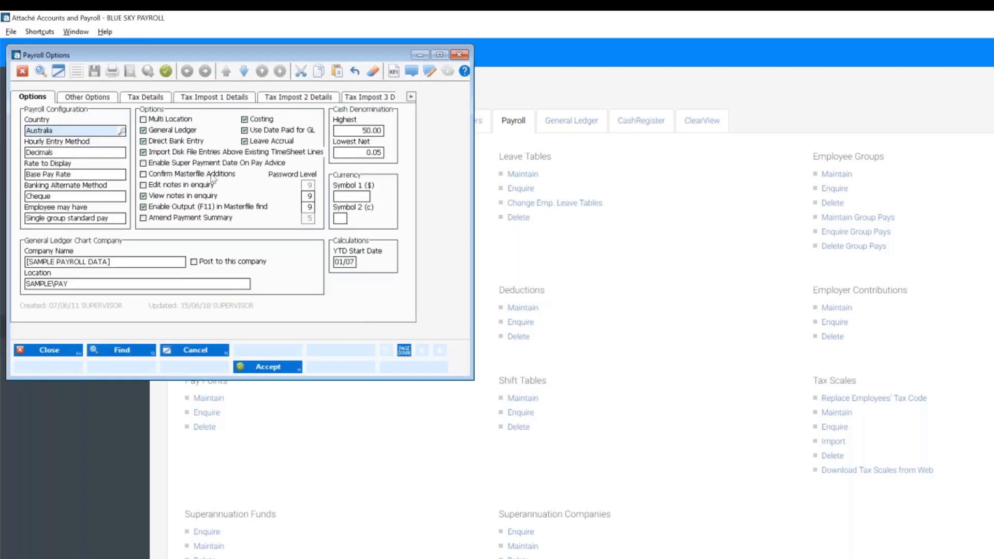
click(138, 98)
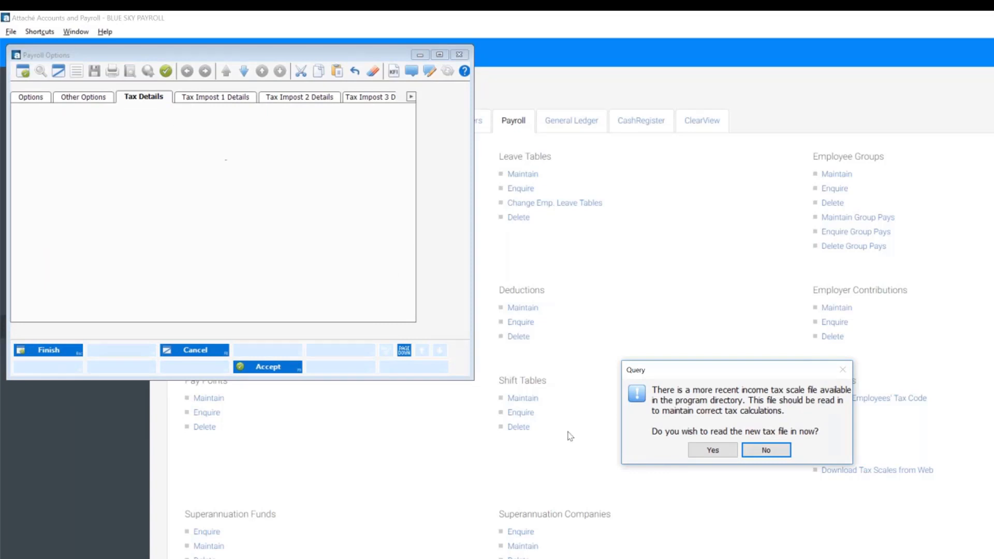
click(708, 454)
click(708, 453)
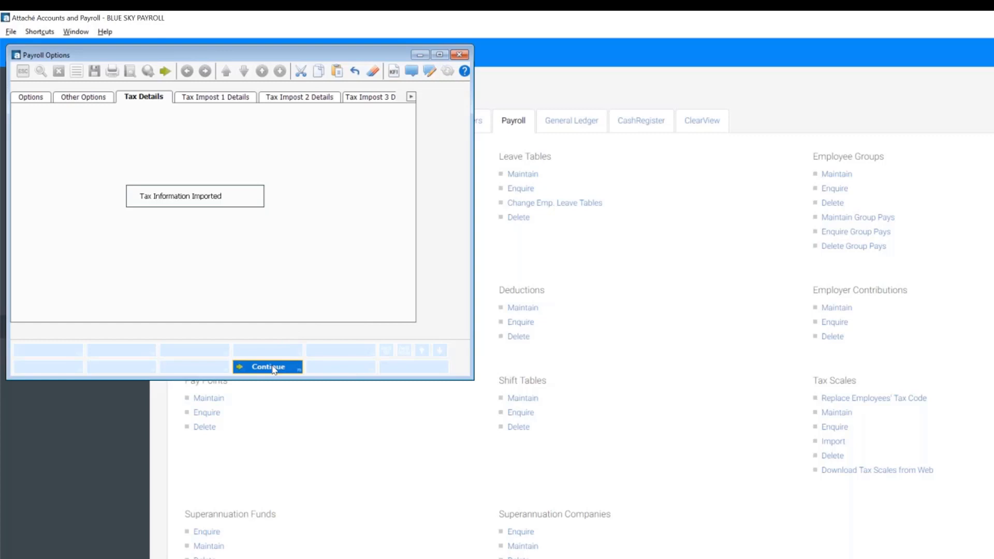
click(272, 368)
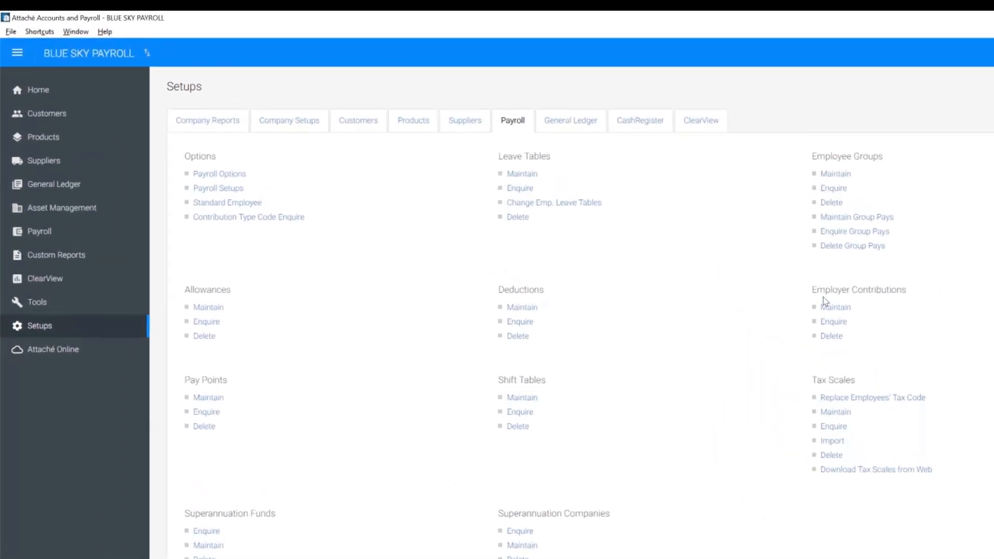
Set the quarterly value maximum of the SG superannuation guarantee contribution code to 54030 and accept the change.
click(832, 310)
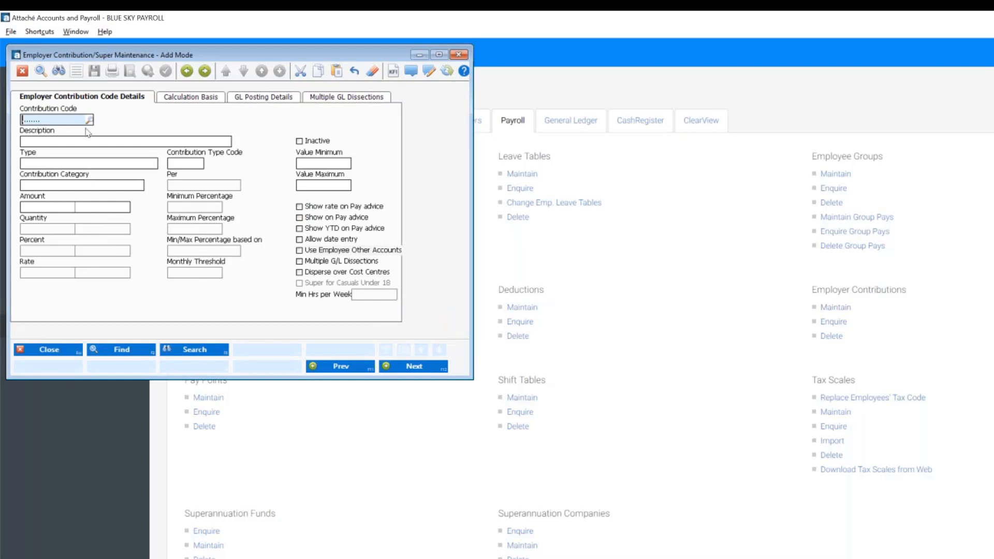
click(89, 122)
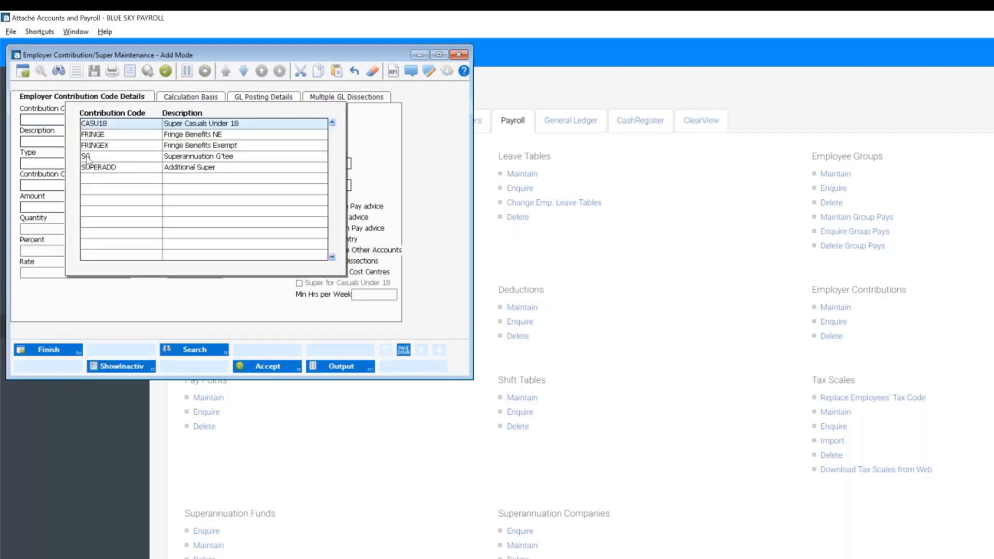
click(87, 157)
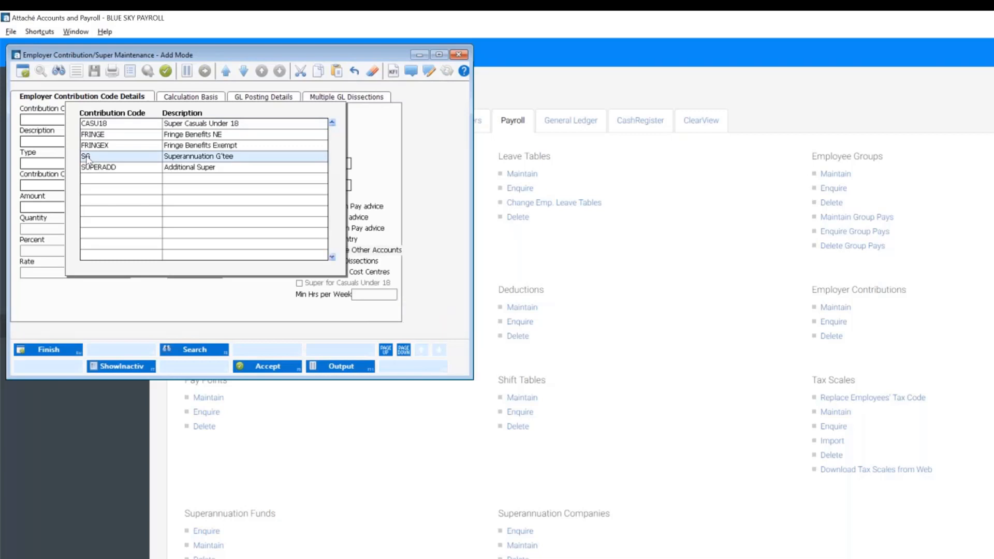
double_click(87, 156)
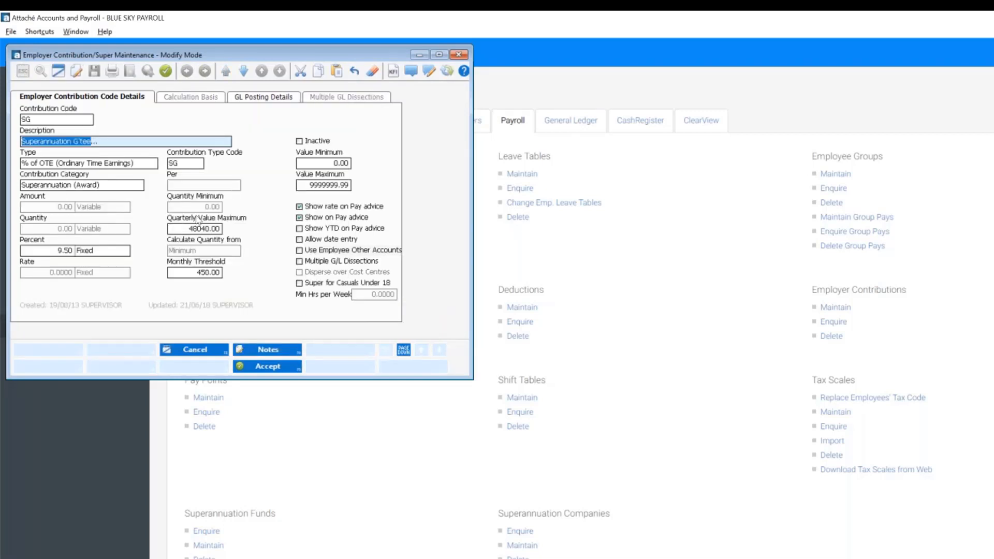
click(211, 227)
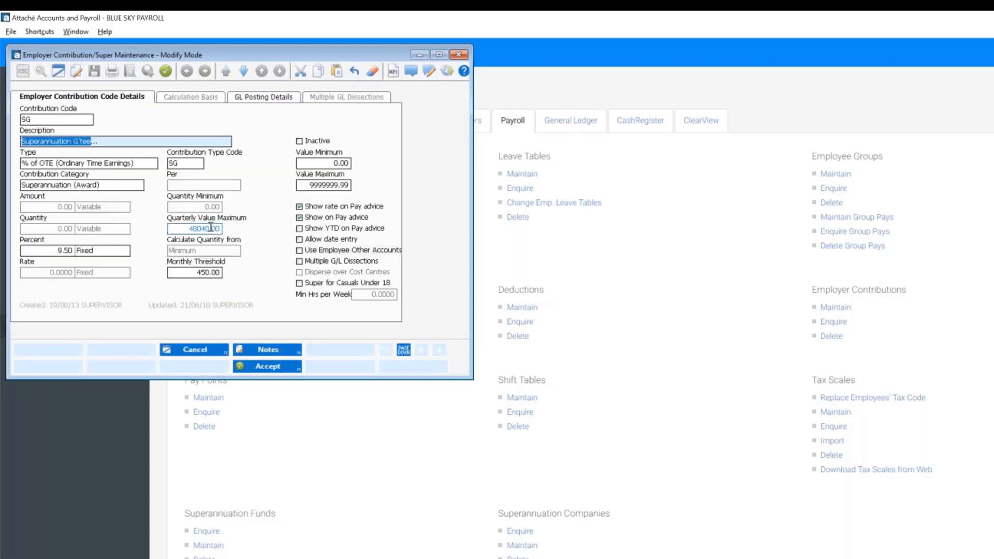
text(54)
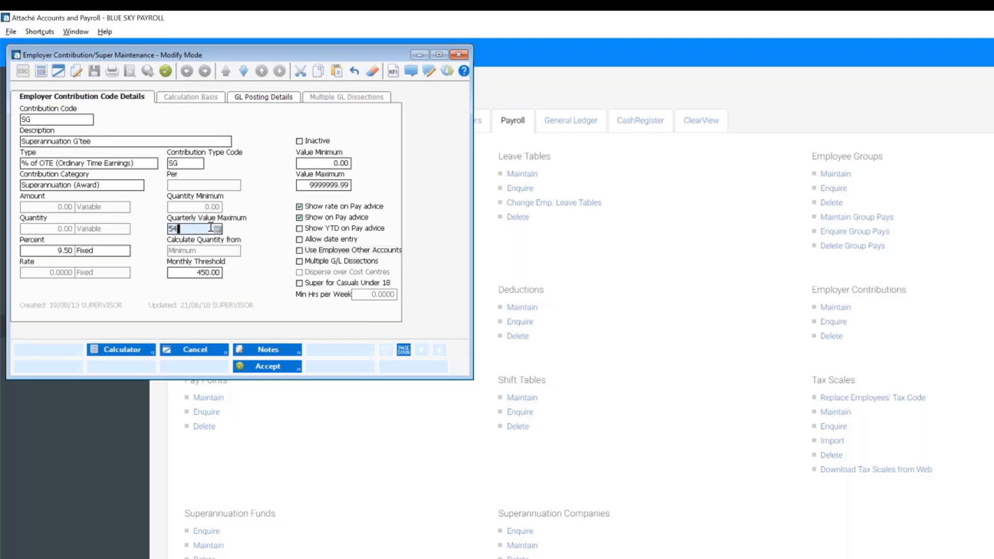
text(030)
click(257, 365)
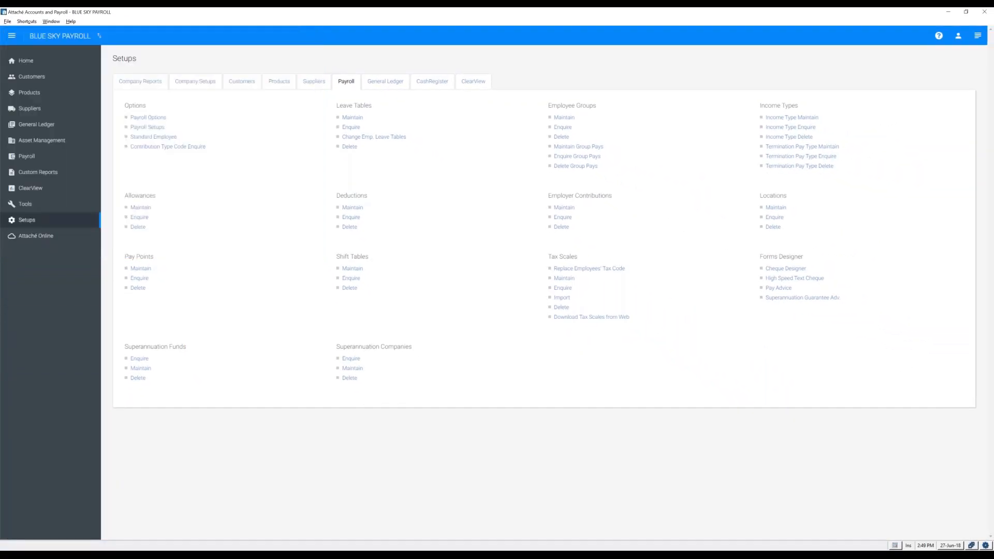